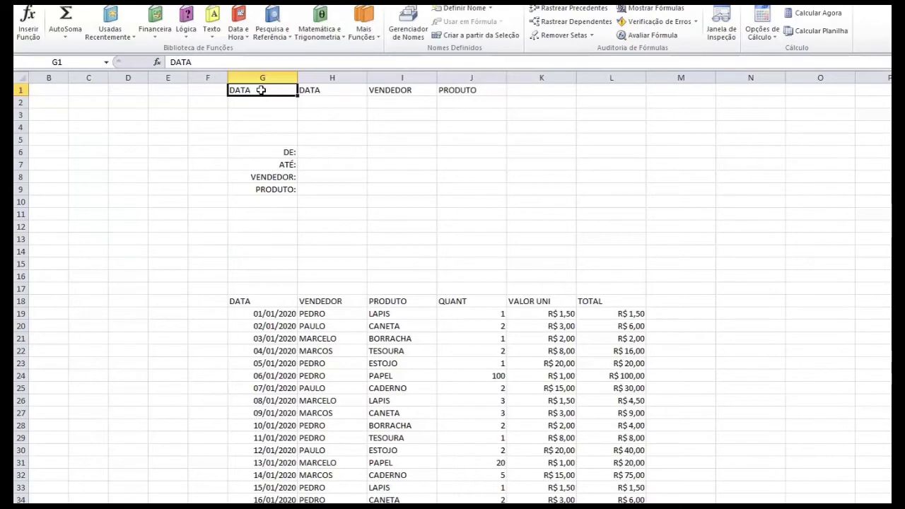
- Examine the DATA, DATA, VENDEDOR and PRODUTO criteria headers in G1:J1 and the criteria cells G2:J2 beneath them
left_click(256, 306)
left_click(343, 93)
left_click(270, 92)
left_click(320, 89)
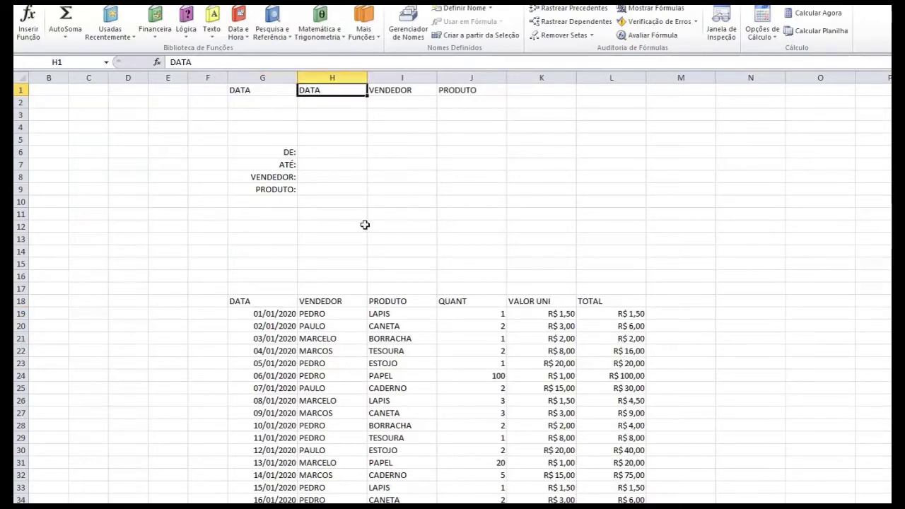
left_click(407, 103)
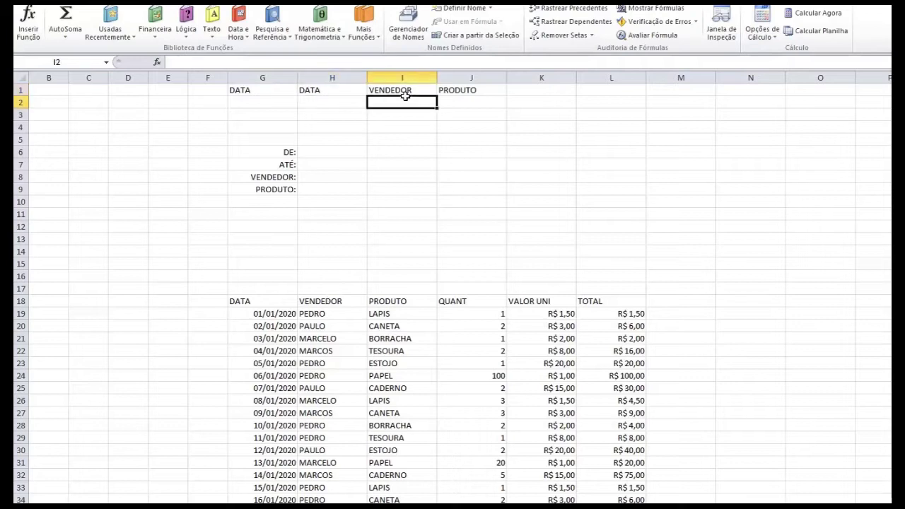
left_click(454, 89)
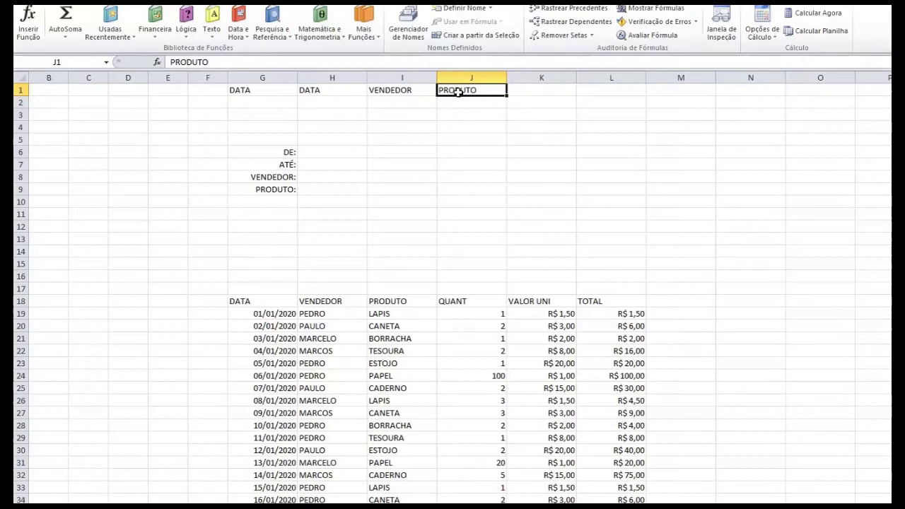
left_click_drag(235, 102, 463, 107)
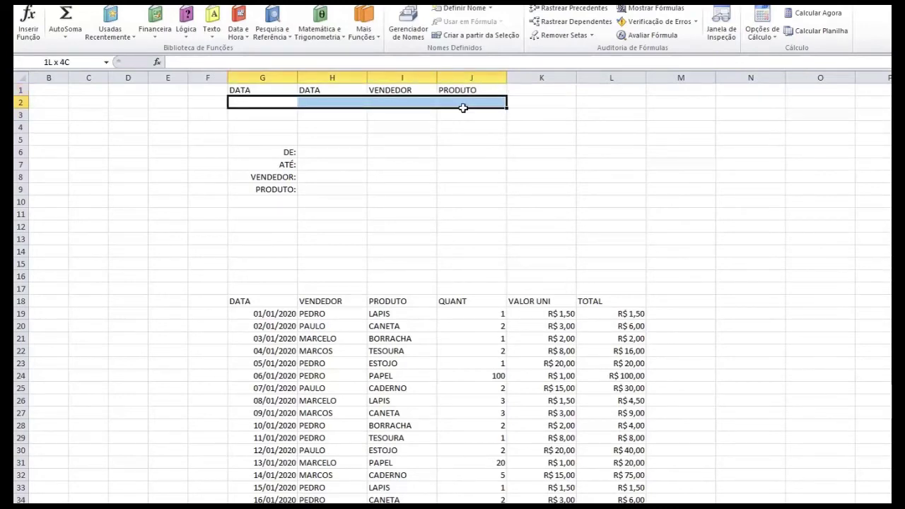
- Review the sales table starting at G18, the DE, ATÉ, VENDEDOR and PRODUTO input cells H6:H9, and the criteria row G2:J2
left_click_drag(244, 302, 619, 501)
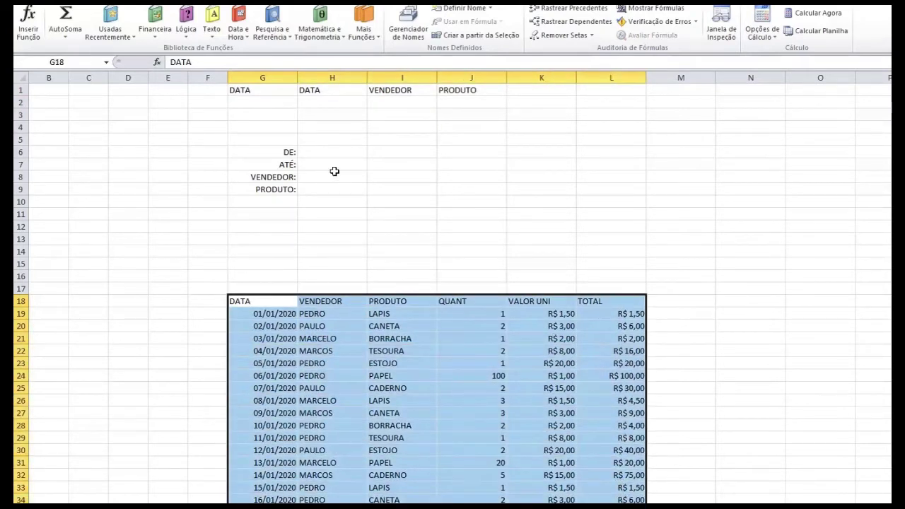
left_click(323, 152)
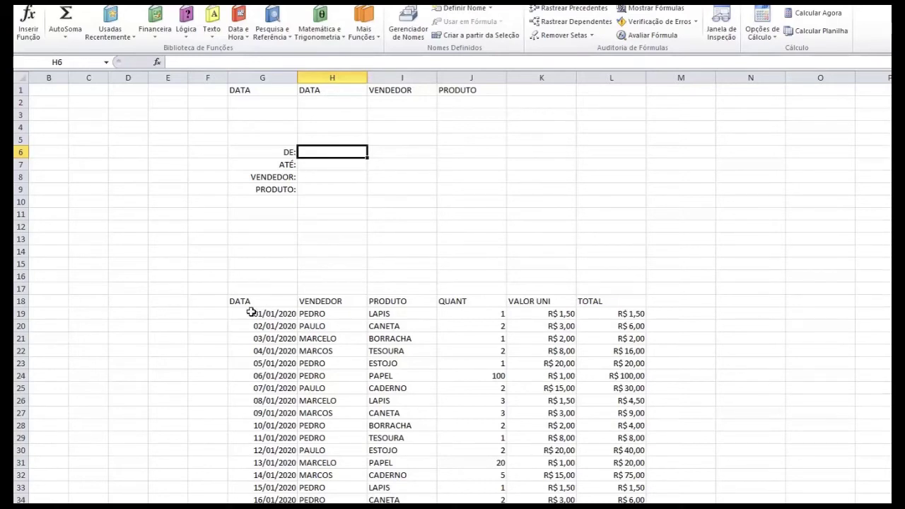
left_click_drag(248, 301, 601, 487)
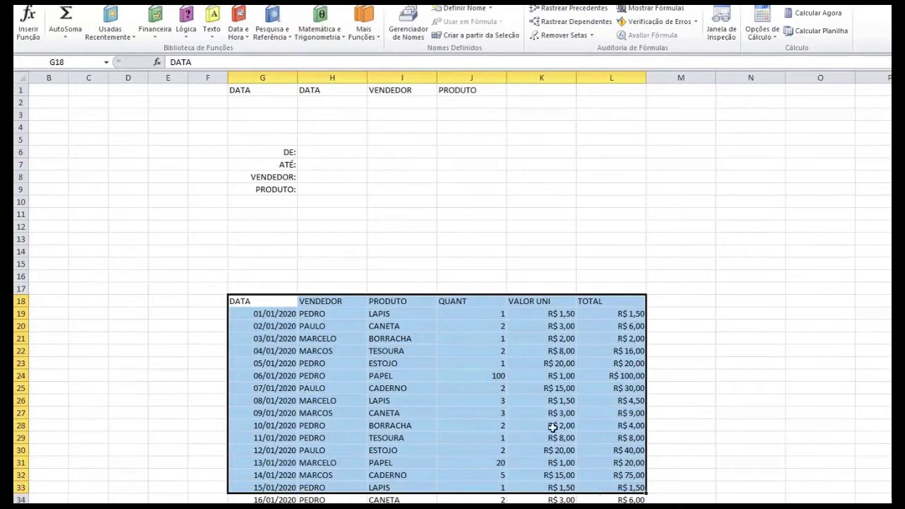
left_click(326, 179)
left_click(324, 190)
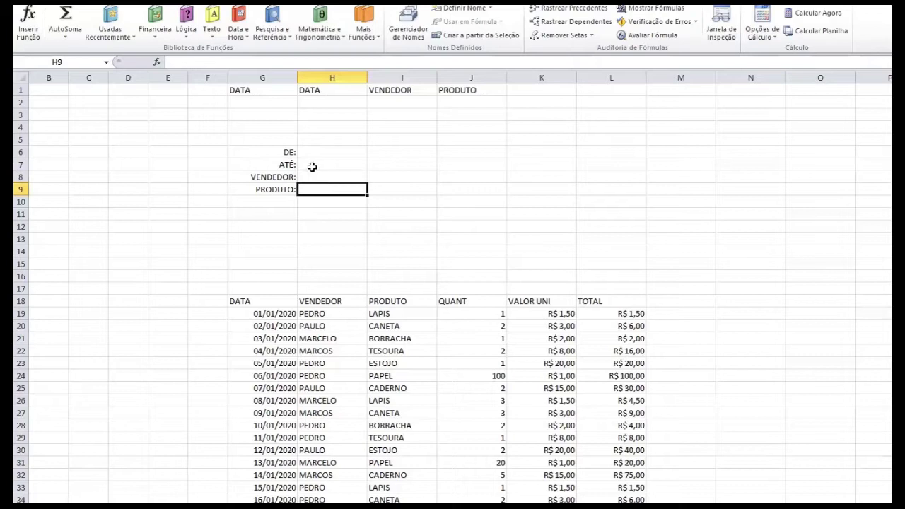
left_click_drag(317, 177, 316, 189)
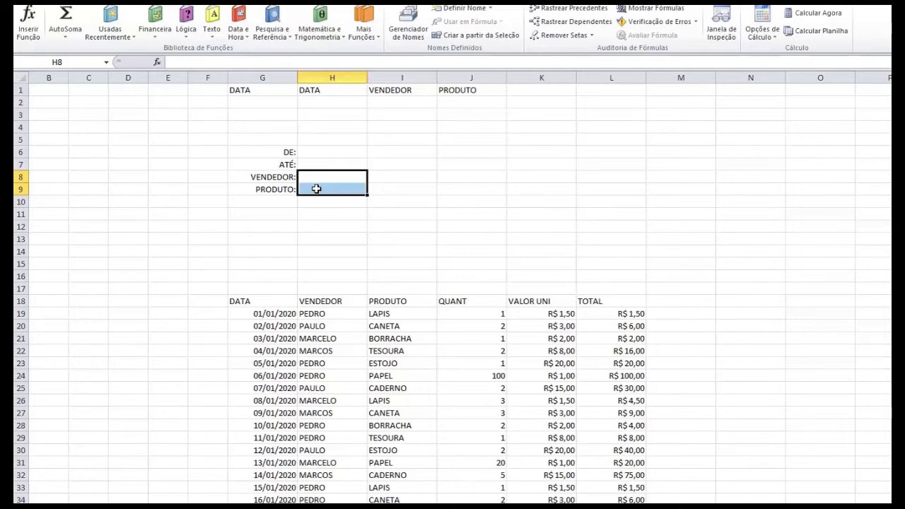
left_click_drag(317, 151, 322, 167)
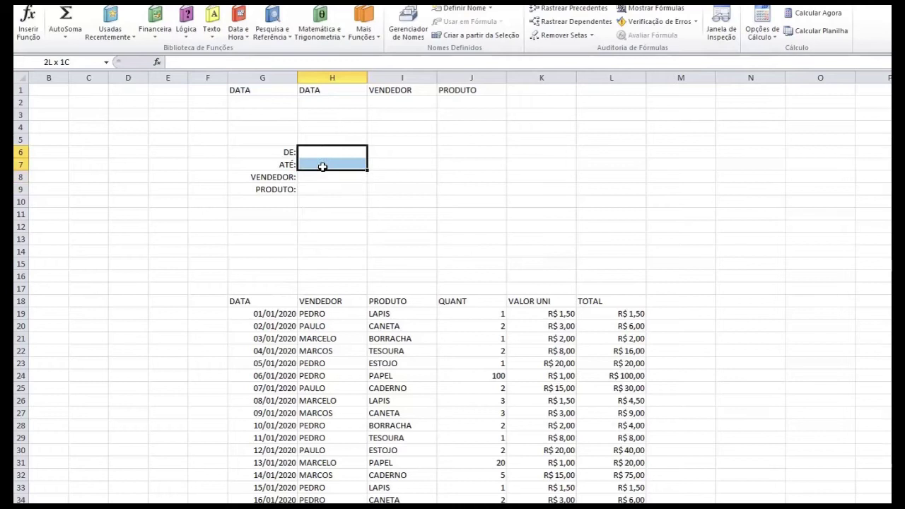
left_click_drag(323, 166, 322, 166)
left_click(267, 102)
left_click_drag(267, 101, 449, 104)
left_click_drag(314, 154, 317, 186)
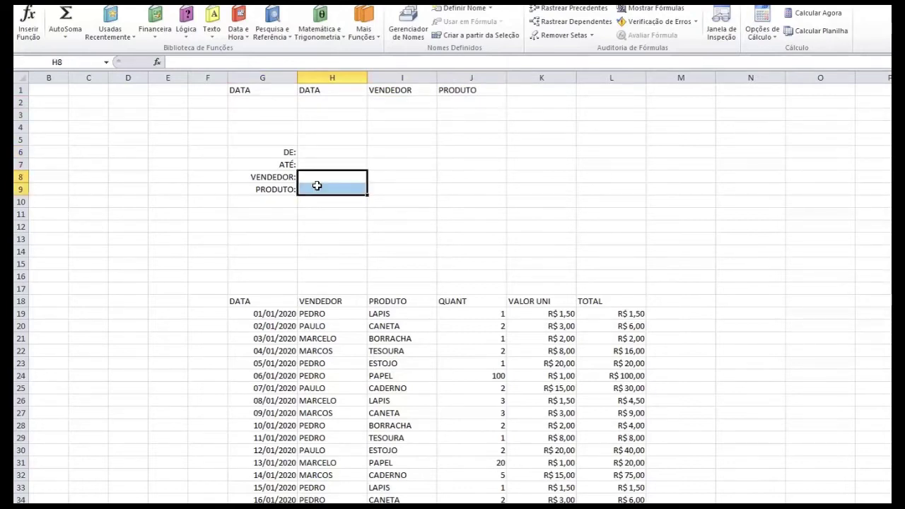
- Enter the start-date criterion =SE(H6<>"";">="&H6;">="&0) in G2 under the first DATA header
left_click(276, 104)
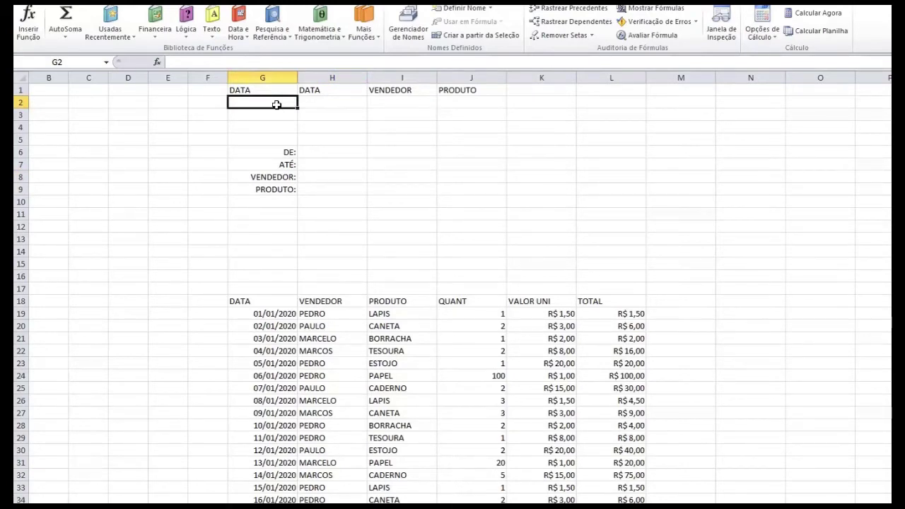
type("=")
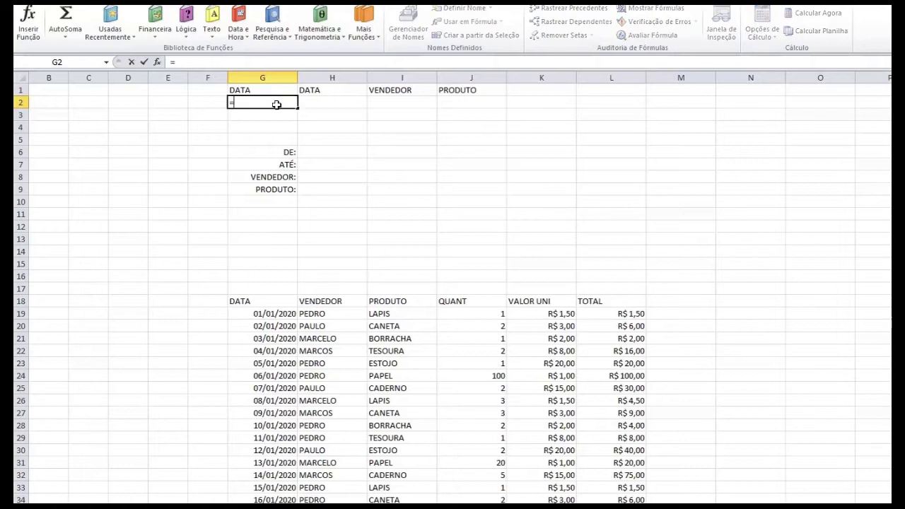
type("se")
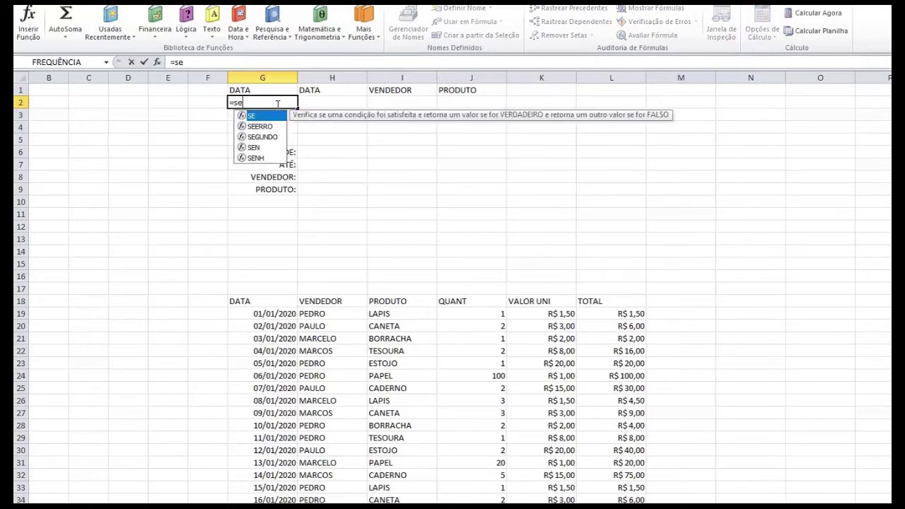
type("(")
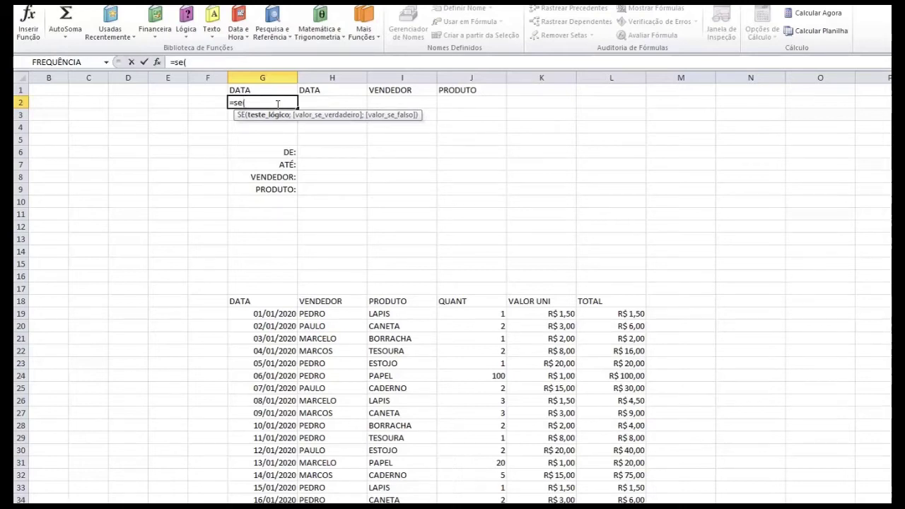
left_click(324, 153)
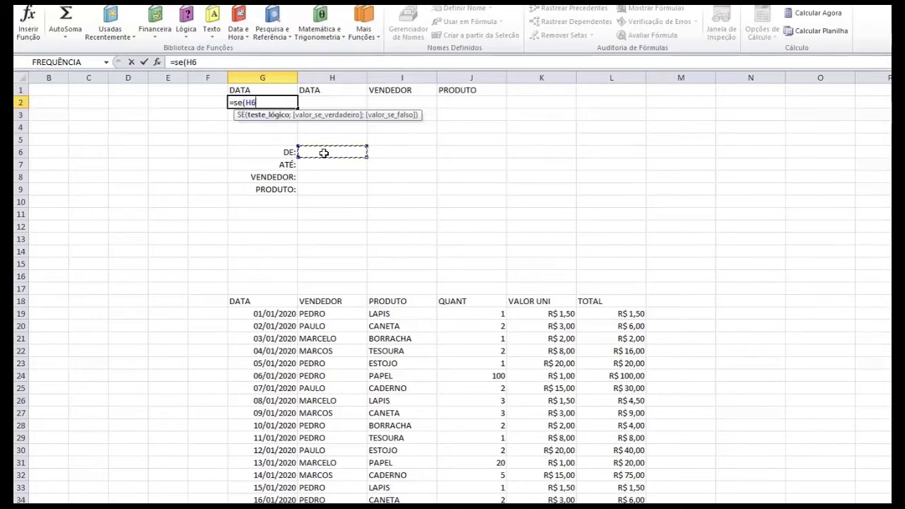
type("<>\"\";")
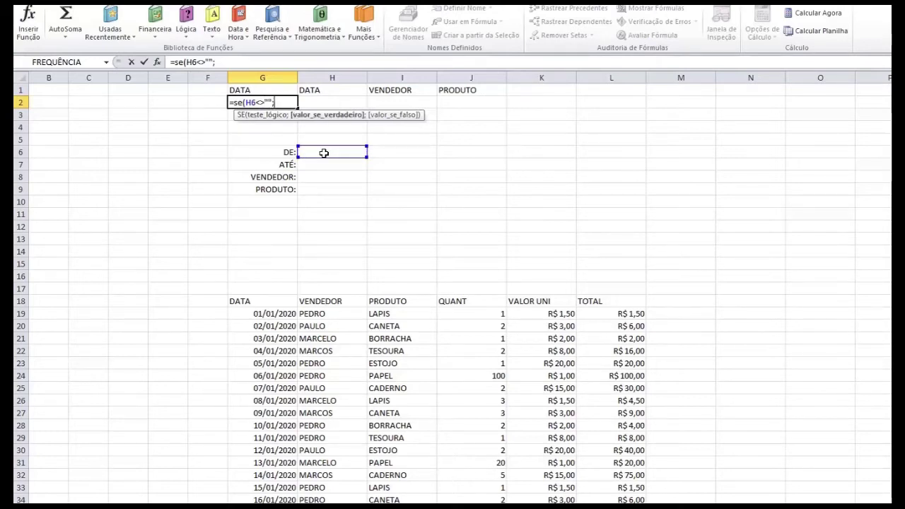
type("\">=&")
left_click(324, 153)
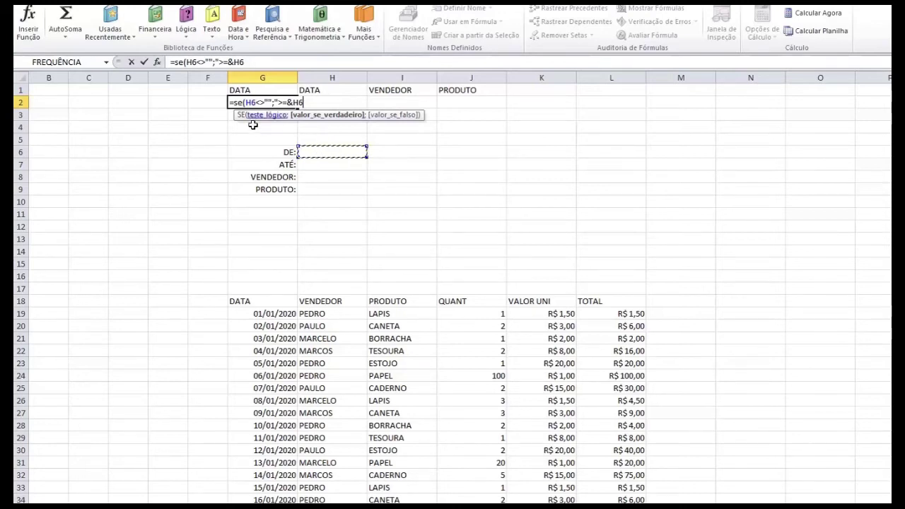
left_click(287, 102)
type("\"")
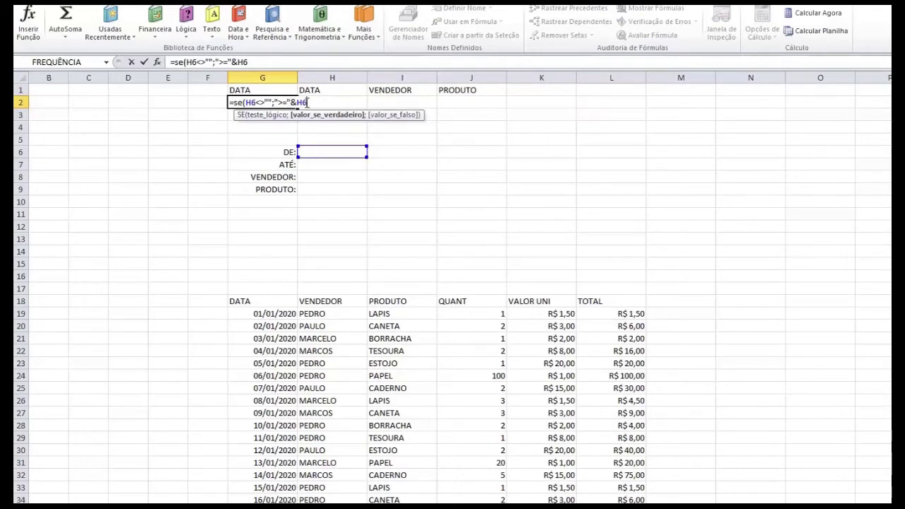
type(";")
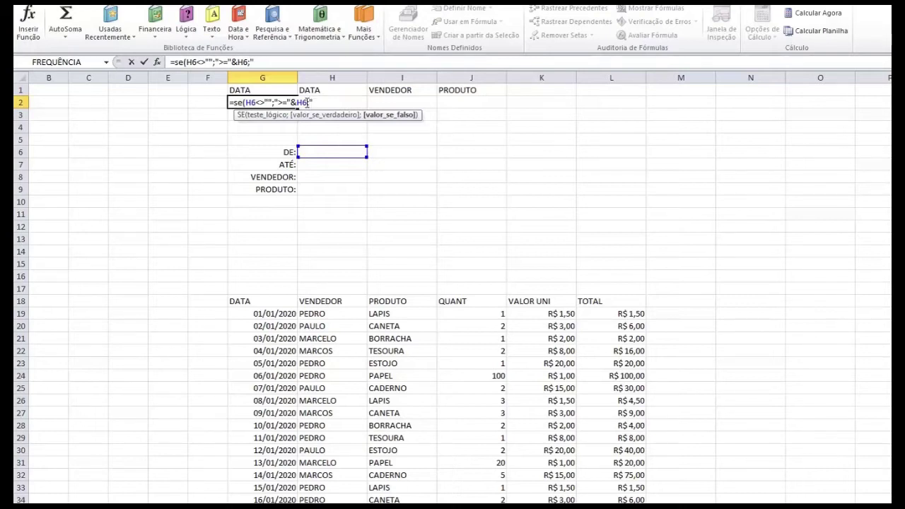
type("\">=0")
left_click(262, 62)
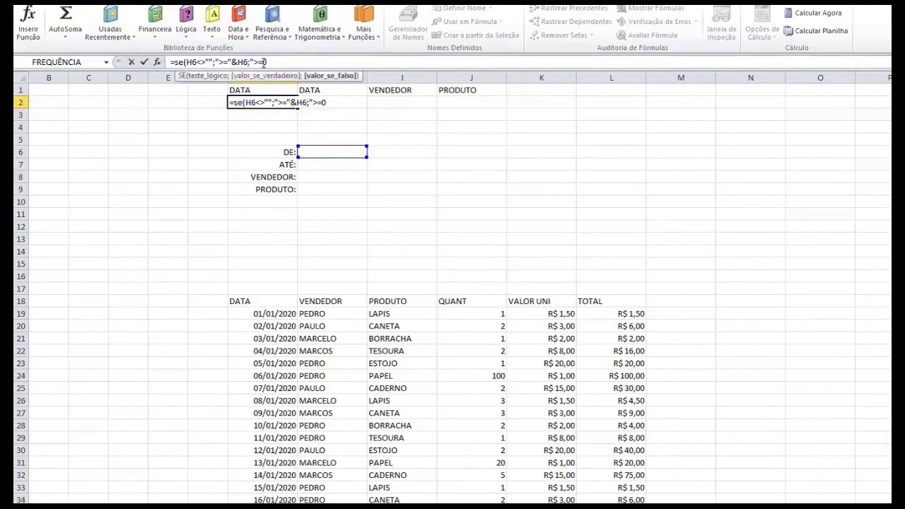
type("\"&0)")
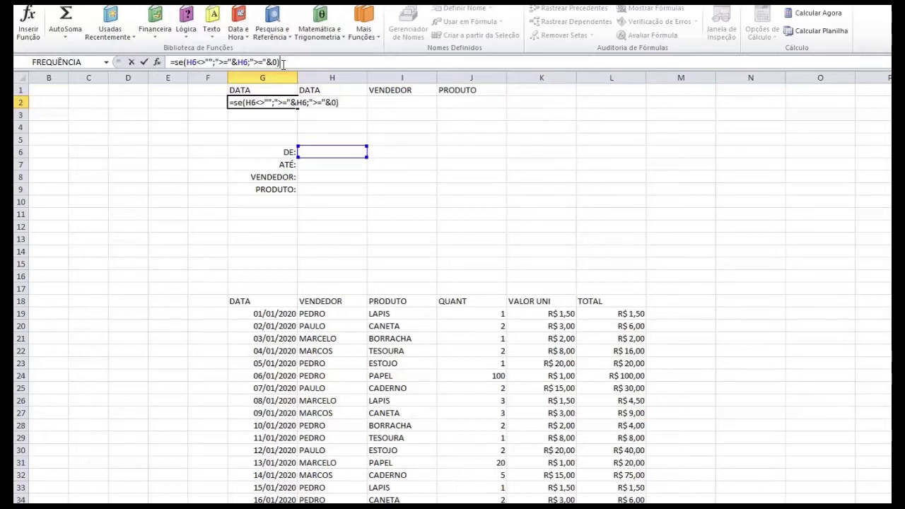
key("Return")
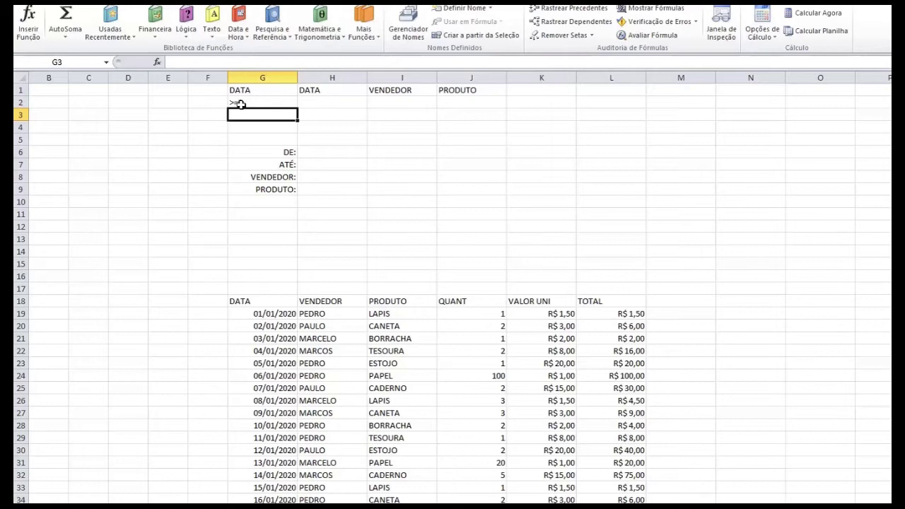
- Enter 01/01/2020 as the DE date in H6
left_click(311, 153)
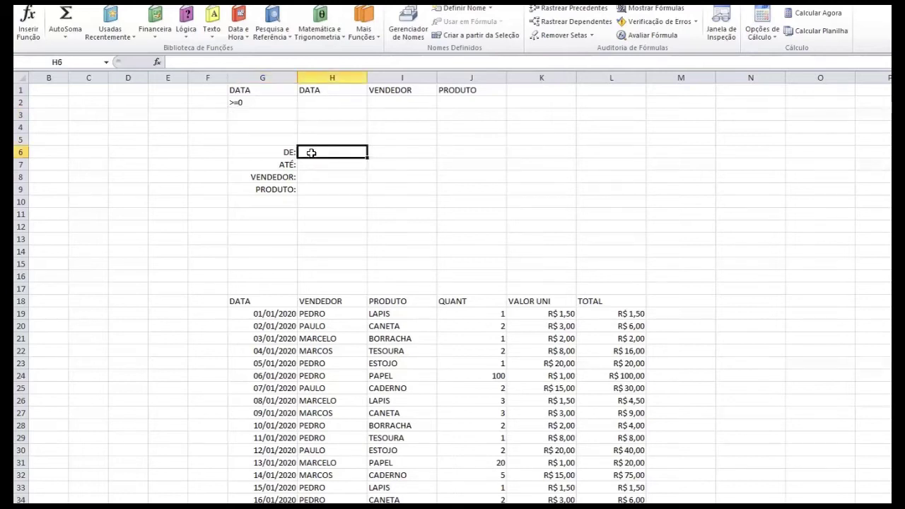
type("01/")
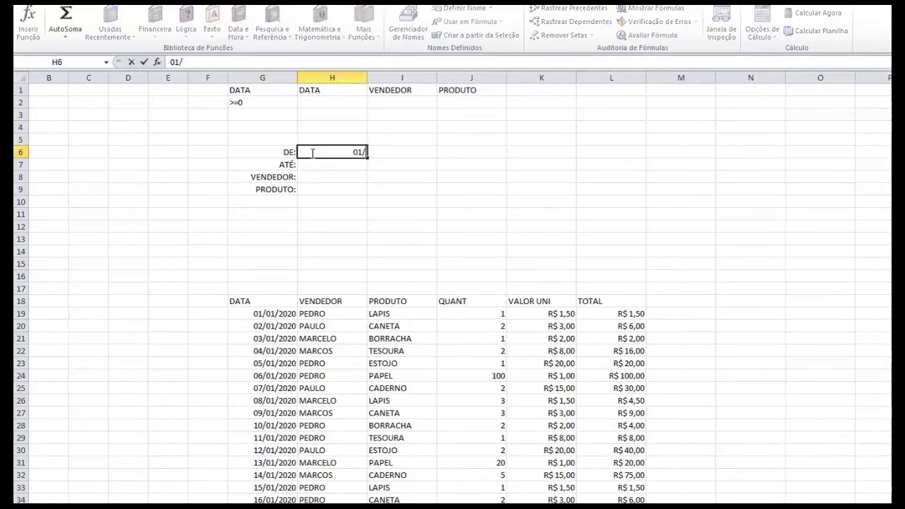
type("01/2020")
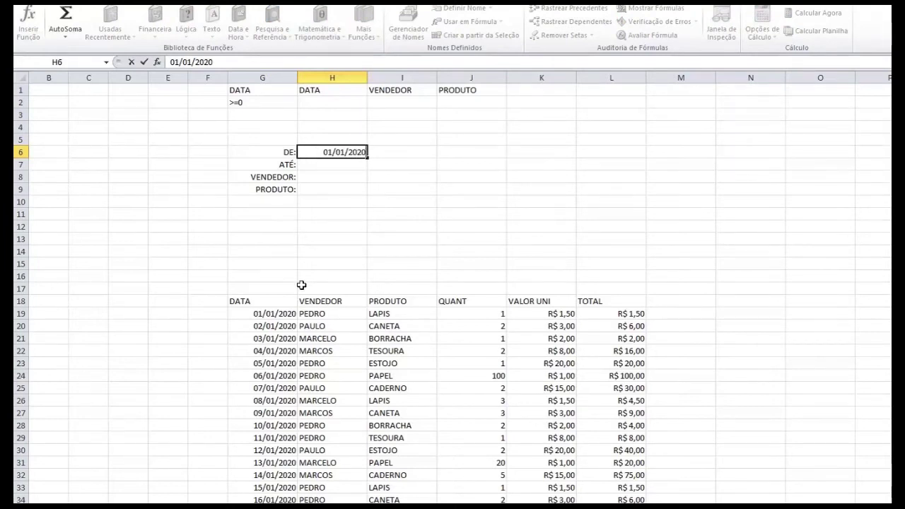
key("Return")
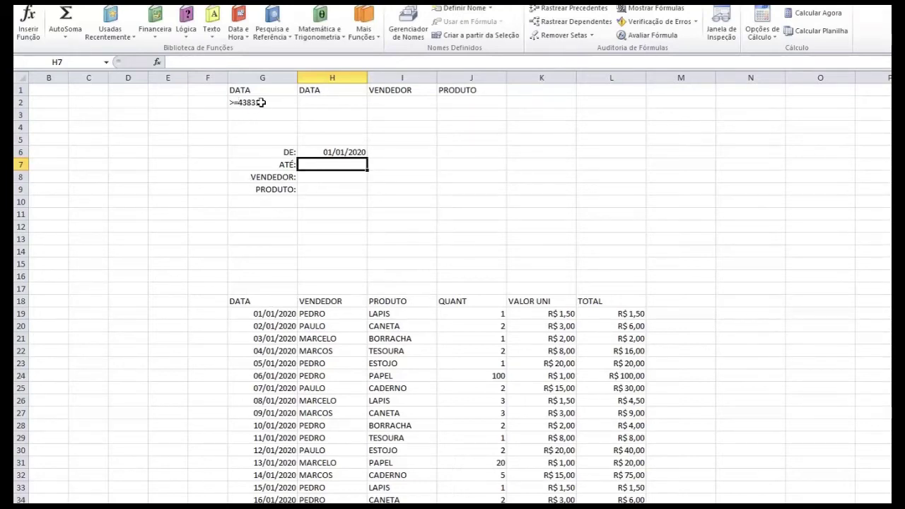
- Display the DE date in H6 in the Geral format to compare it with G2, and restore the Data Abreviada format
left_click(321, 150)
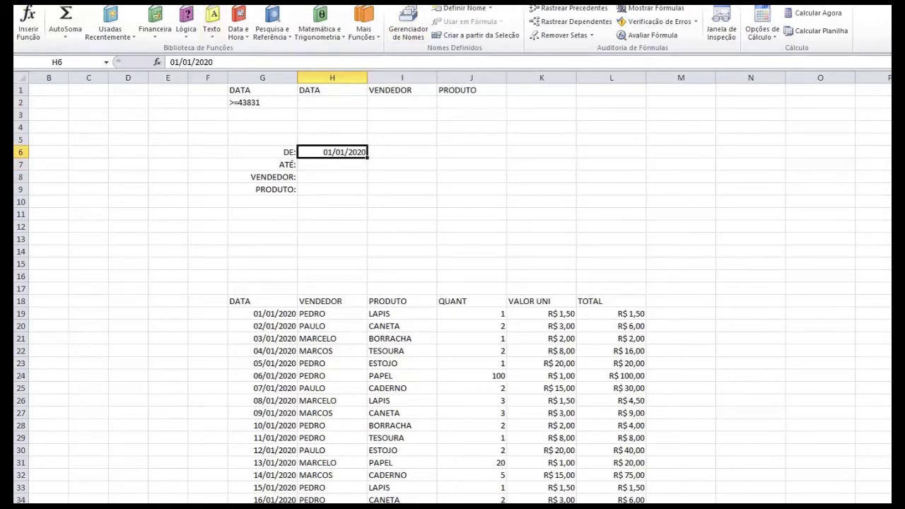
left_click(53, 1)
left_click(547, 12)
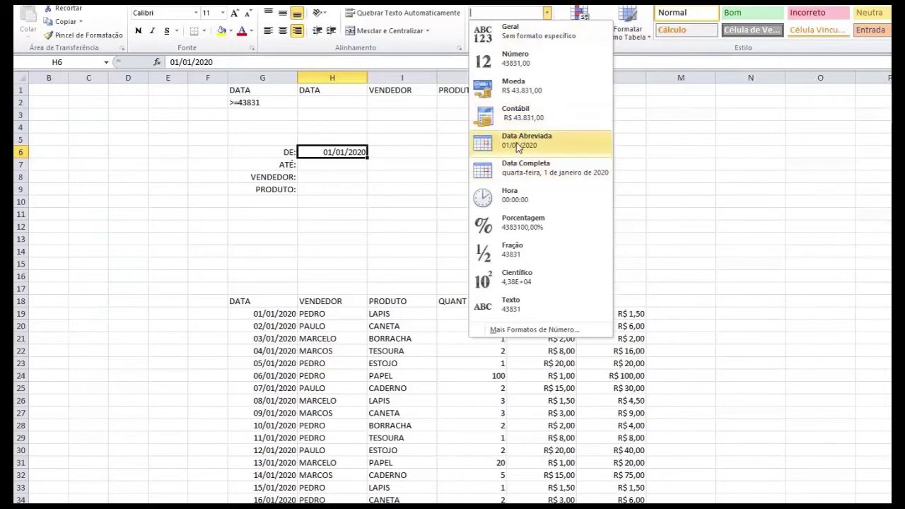
left_click(533, 43)
left_click(267, 104)
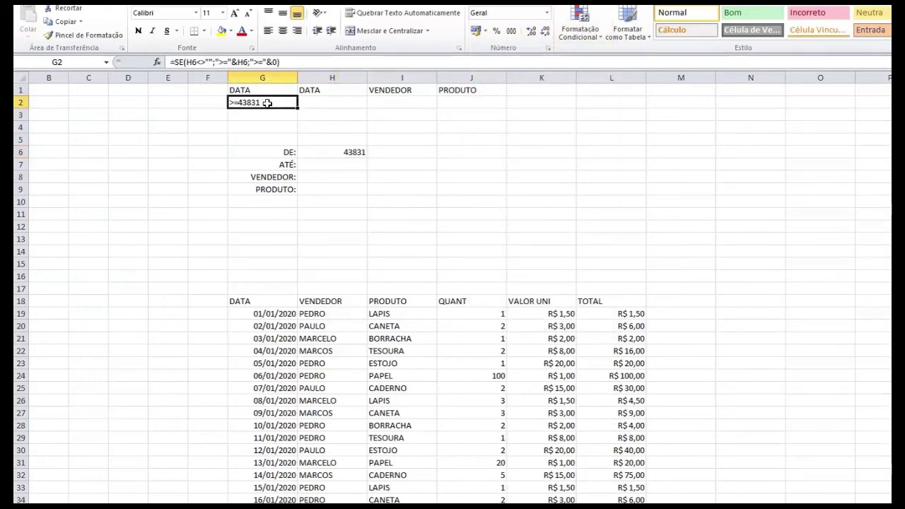
left_click(314, 152)
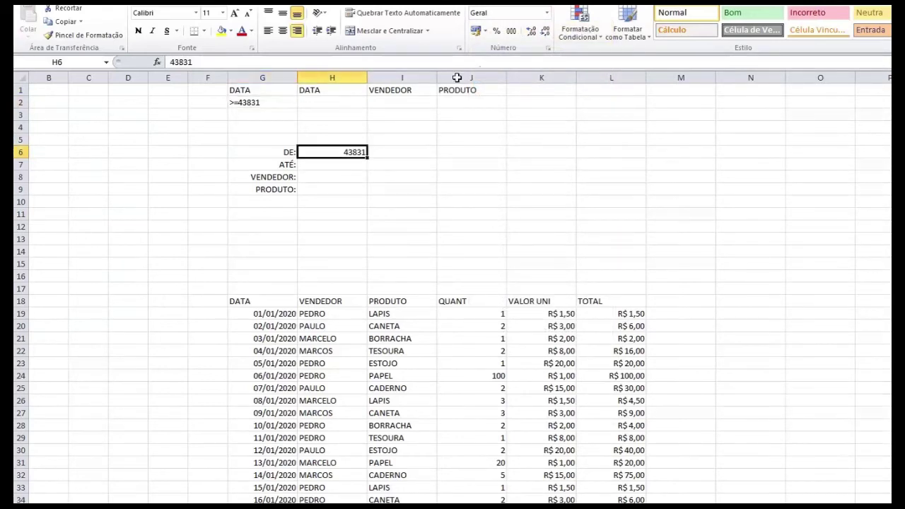
left_click(547, 13)
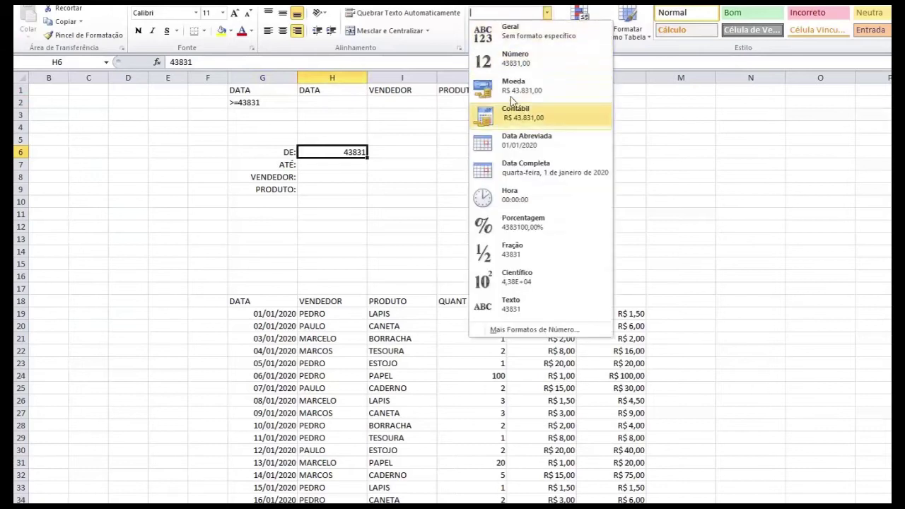
left_click(517, 146)
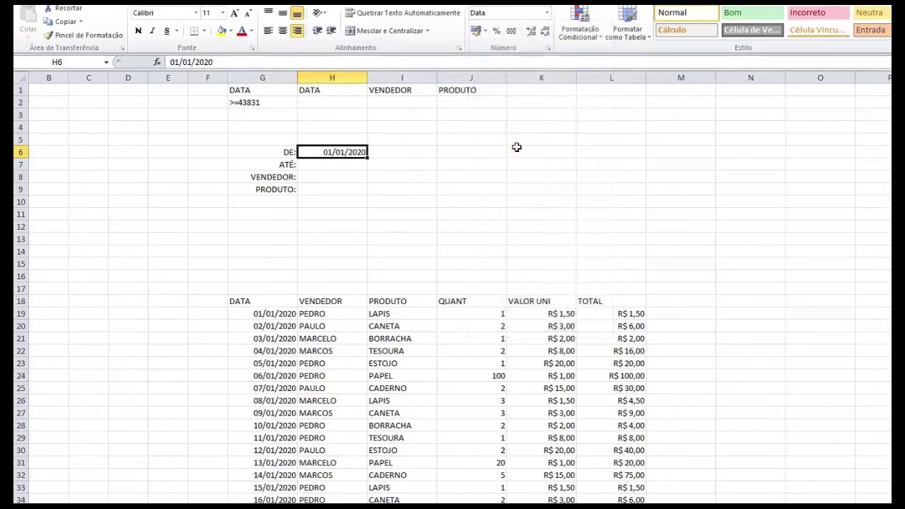
- Enter the end-date criterion =SE(H7<>"";"<="&H7;"<="&99999) in H2 under the second DATA header
left_click(331, 101)
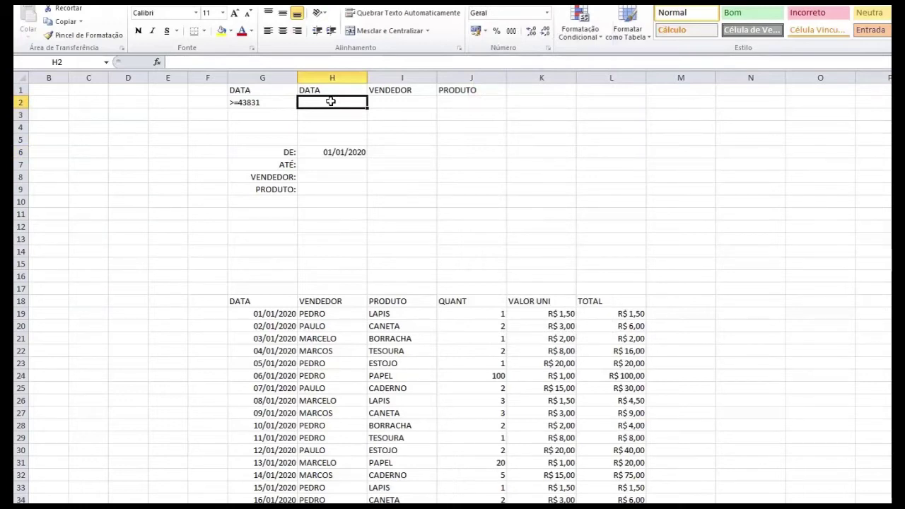
type("=")
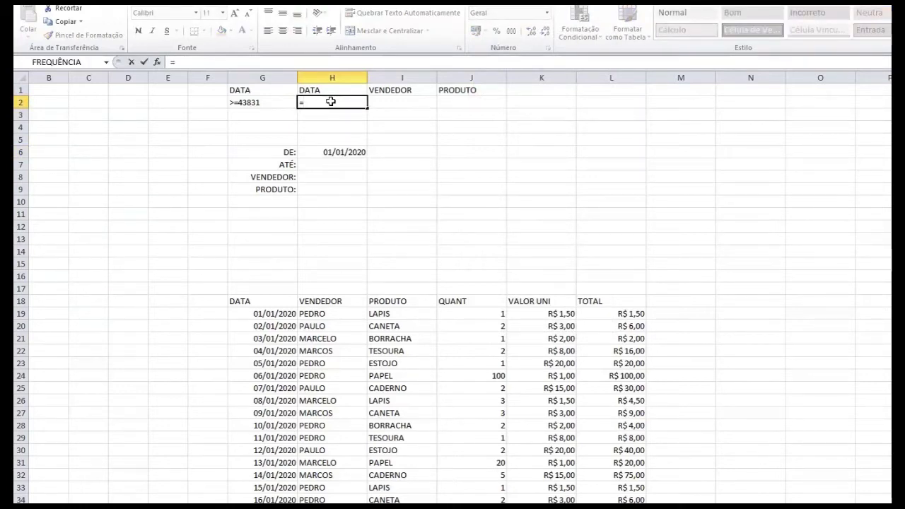
type("se")
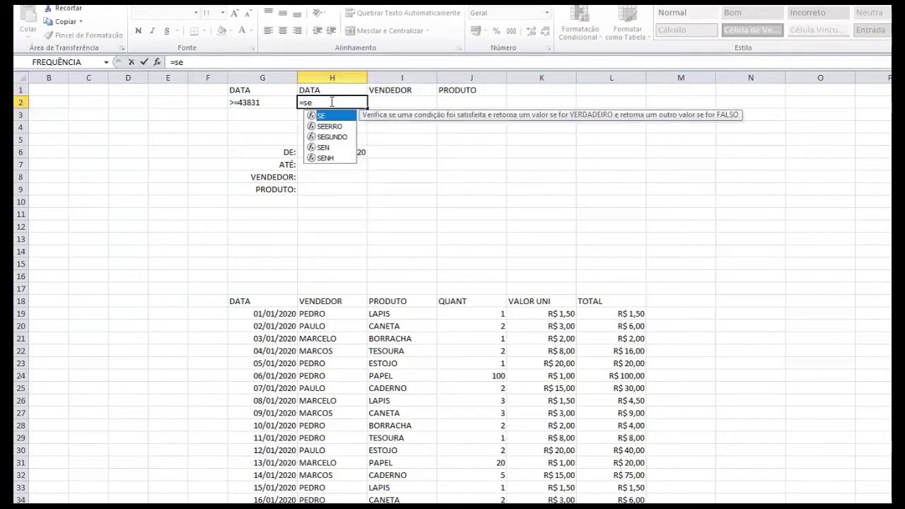
type("(h7<>\"\"")
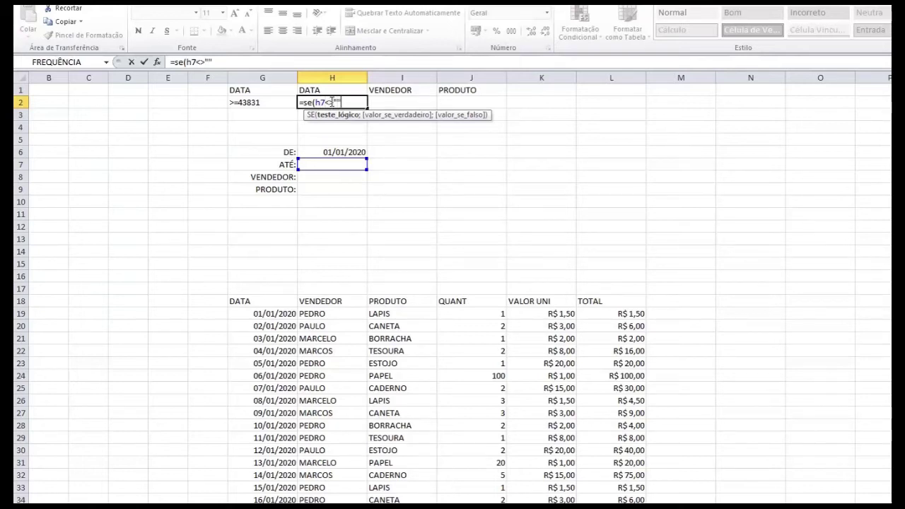
type(";")
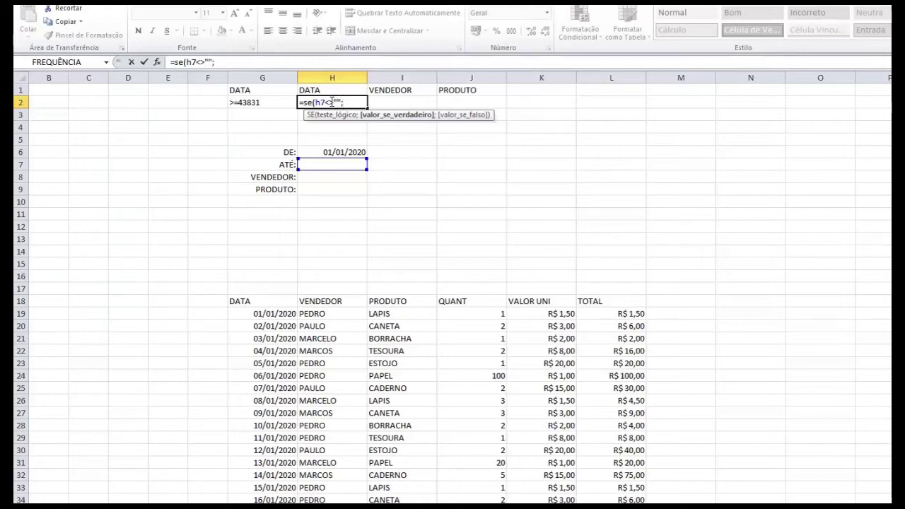
type("\"<=\"7")
key("BackSpace")
type("&")
left_click(328, 164)
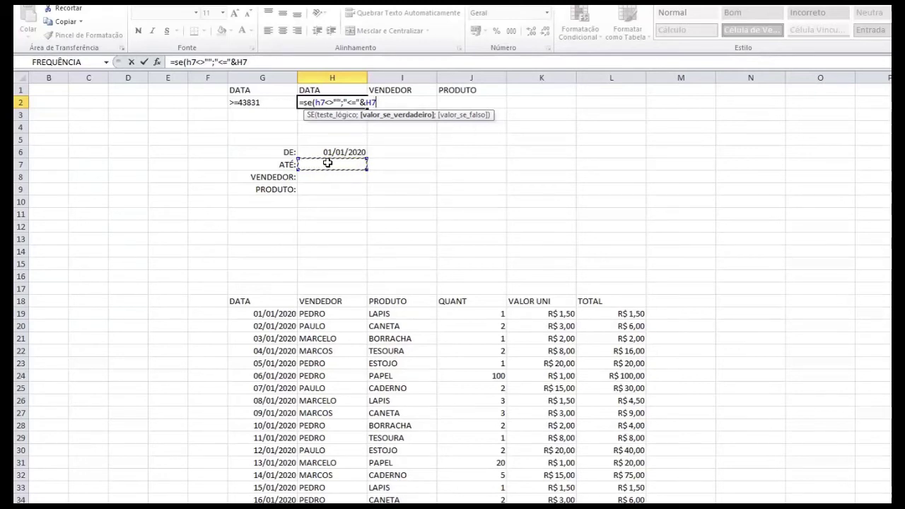
type(";")
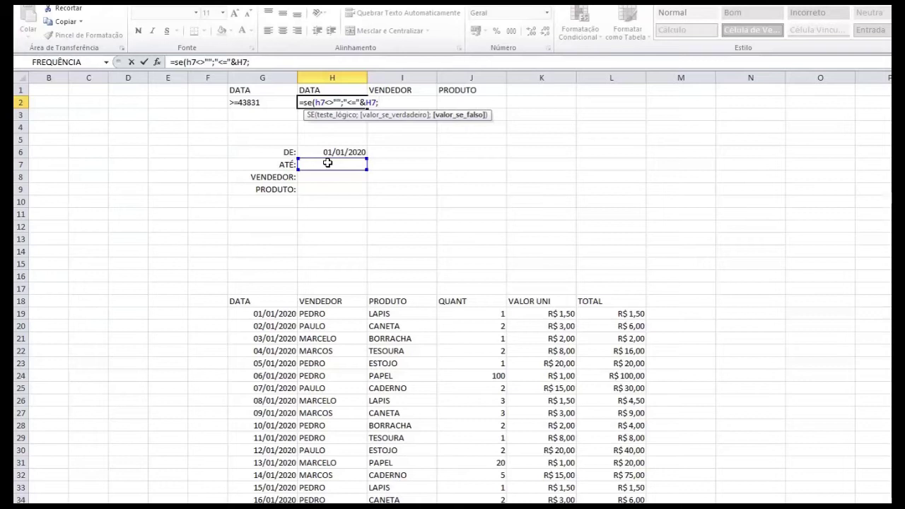
type("<")
key("BackSpace")
type("\"<=\"&99999")
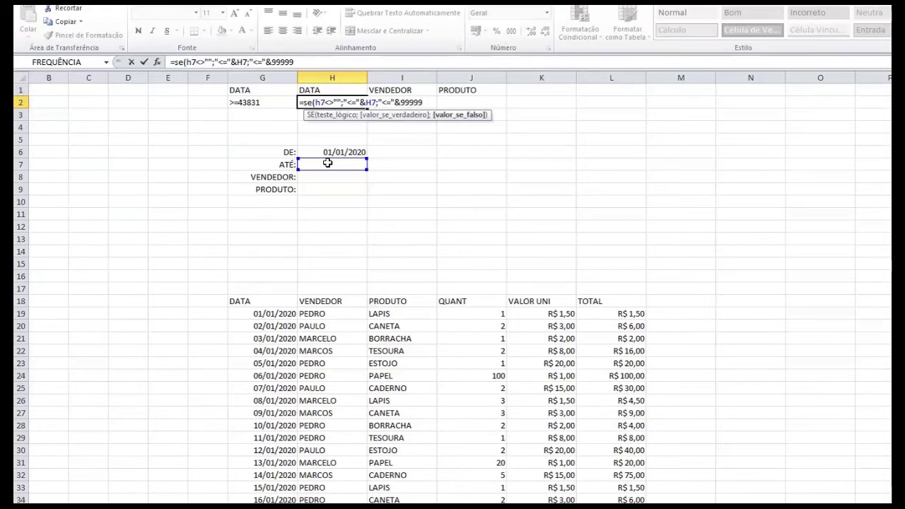
type(")")
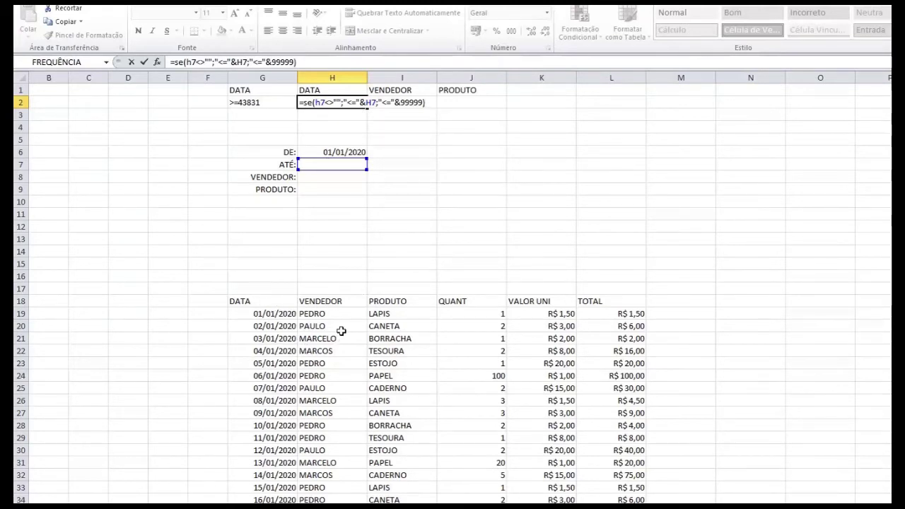
key("Return")
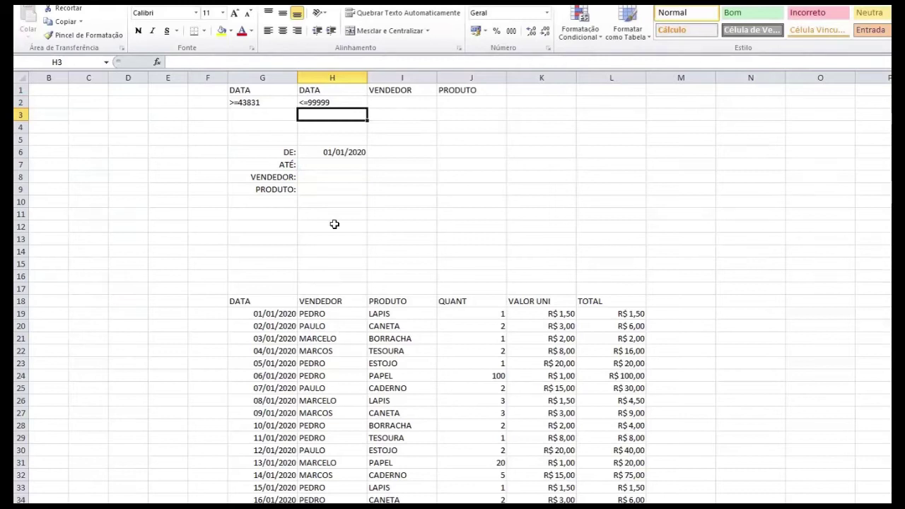
- Enter 01/03/2020 as the ATÉ date in H7
left_click(337, 167)
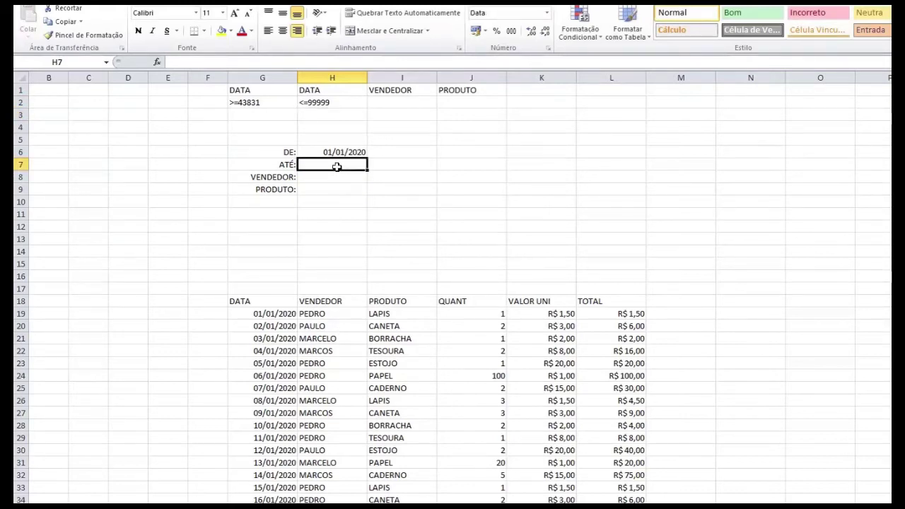
type("01/03/")
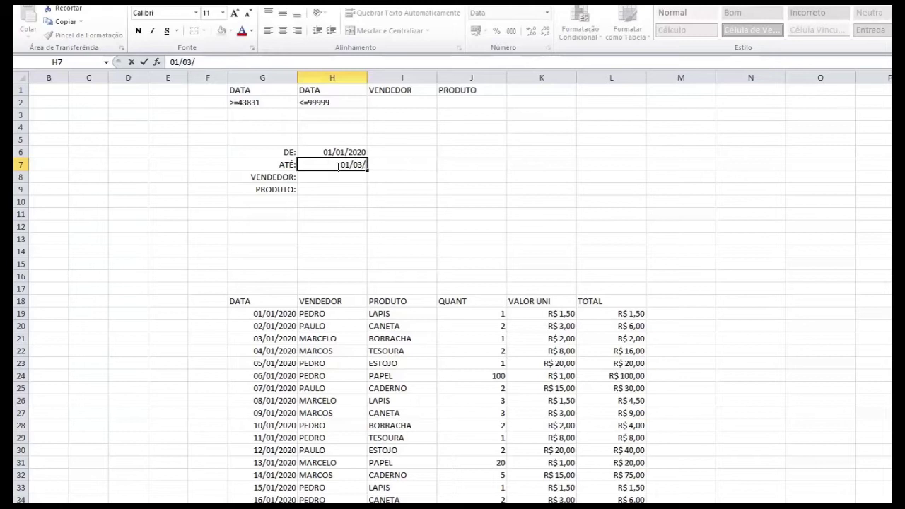
type("2020")
key("Return")
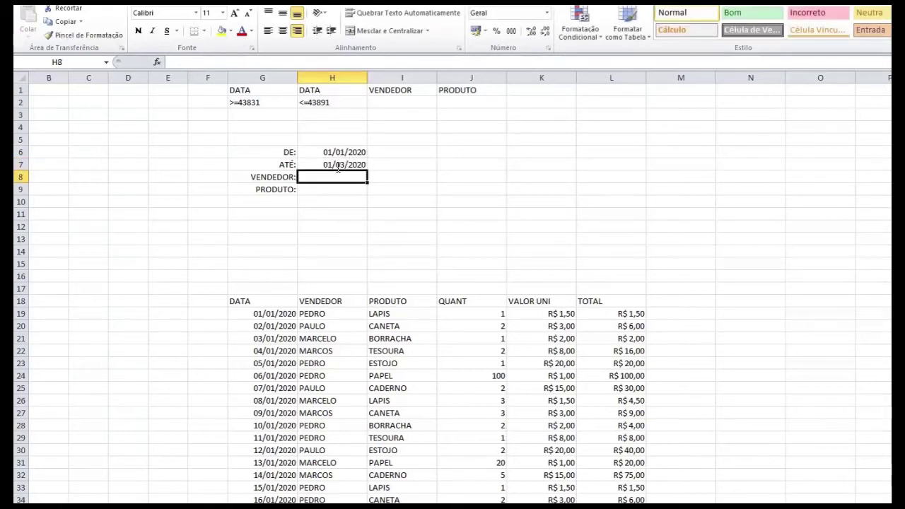
- Display the ATÉ date in H7 in the Geral format to compare it with H2, and restore the Data Abreviada format
left_click(311, 103)
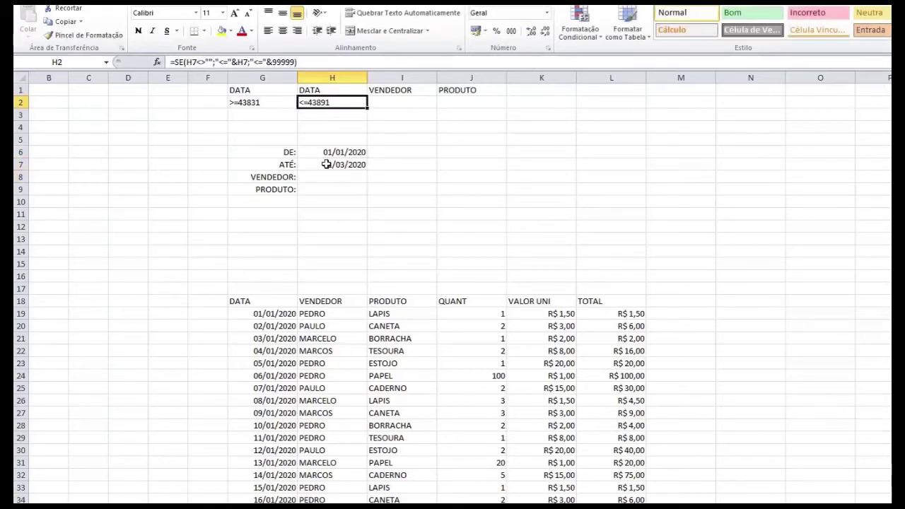
left_click(326, 164)
left_click(549, 13)
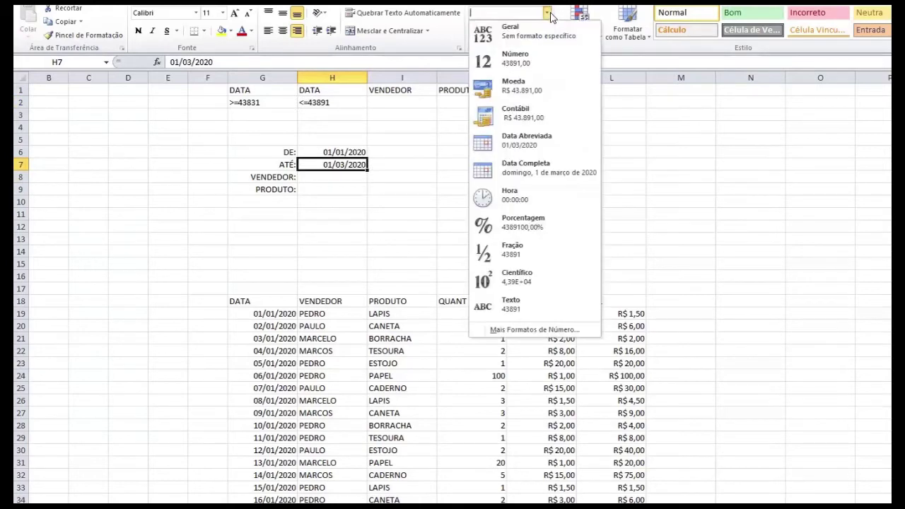
left_click(510, 31)
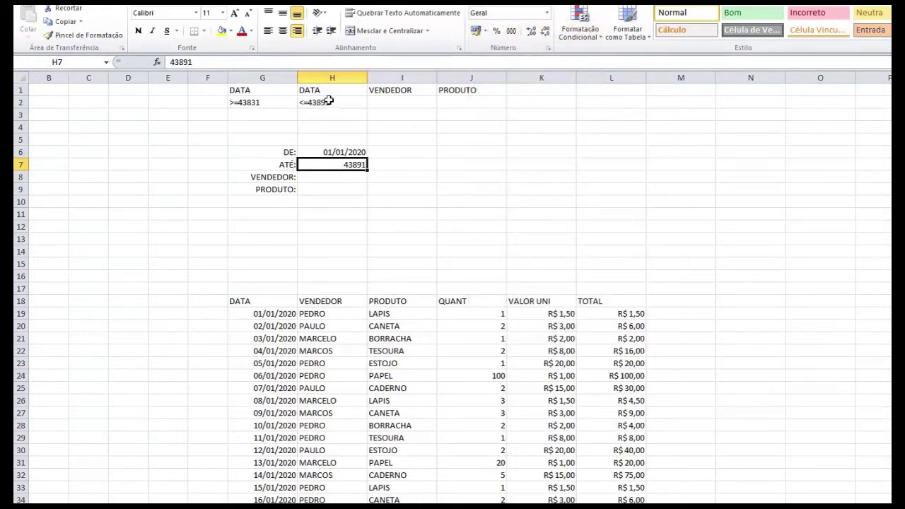
left_click(547, 13)
left_click(508, 146)
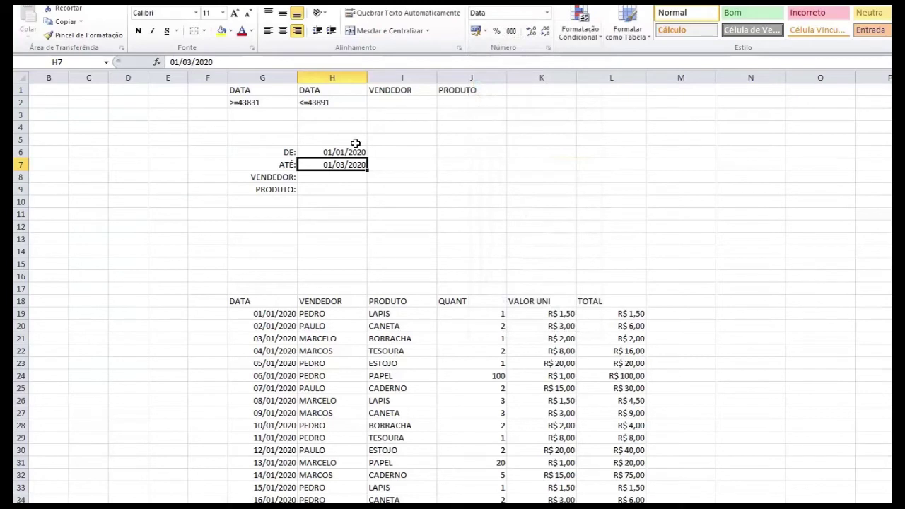
- Enter the seller criterion =SE(H8<>"";H8;"") in I2 under the VENDEDOR header
left_click(385, 101)
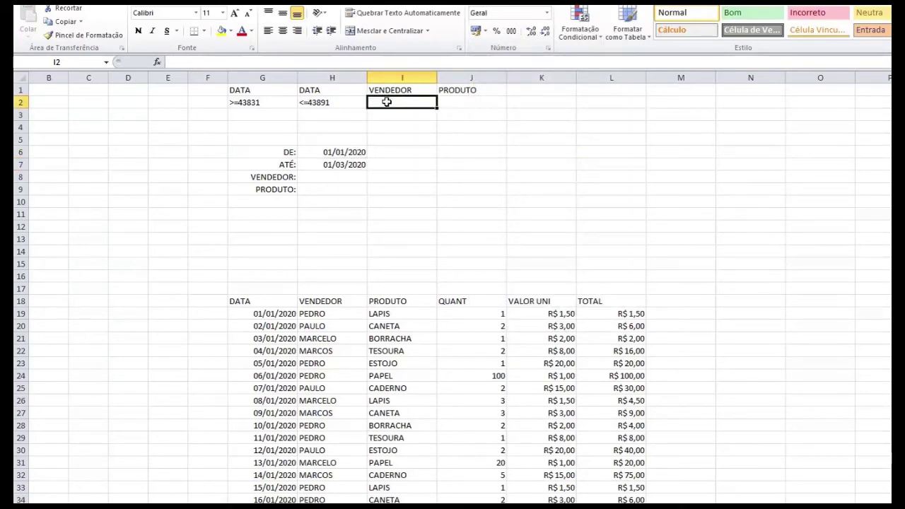
type("=se(")
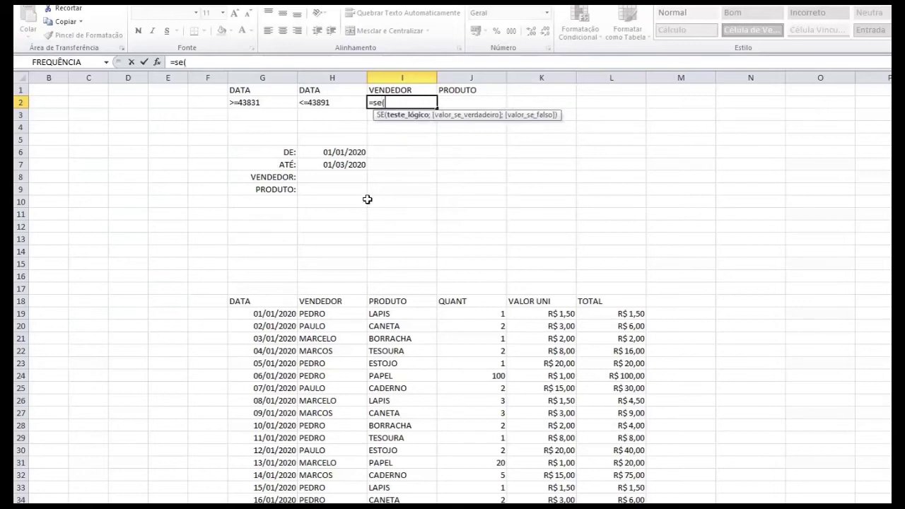
left_click(337, 177)
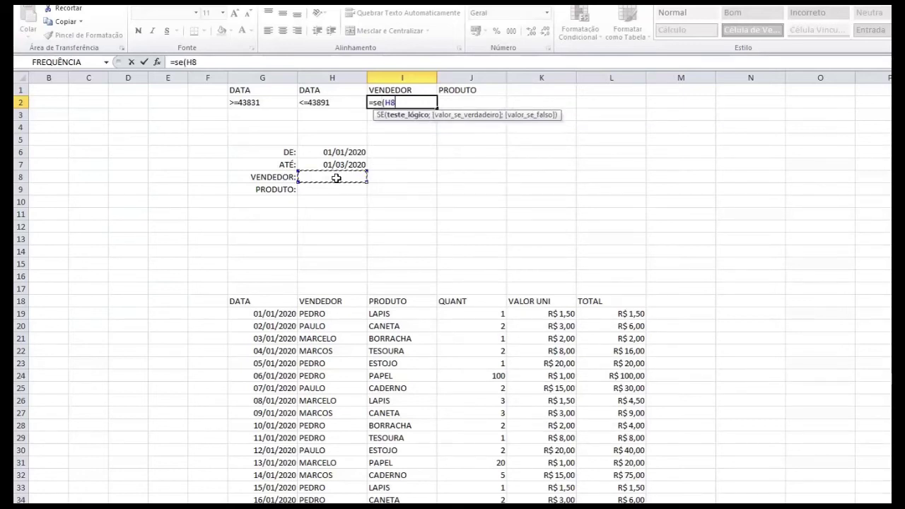
type("<>\"\";")
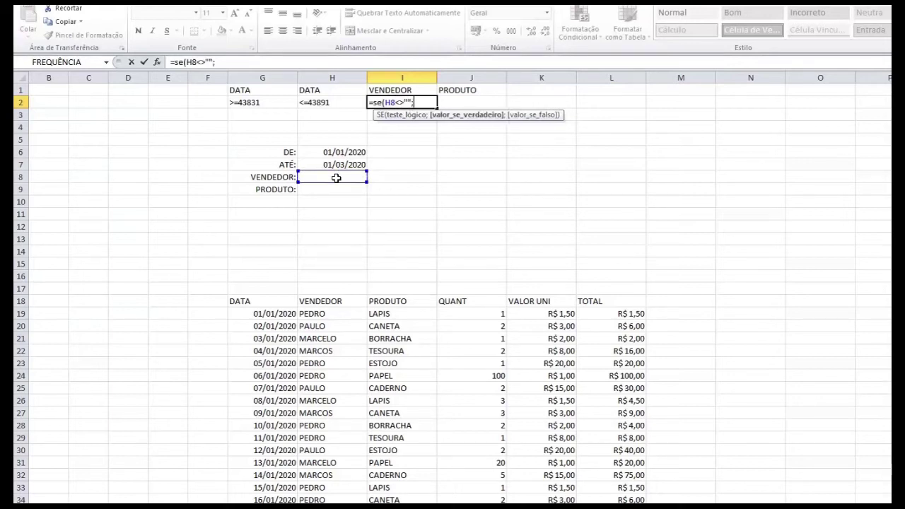
left_click(336, 178)
type(";\"\"")
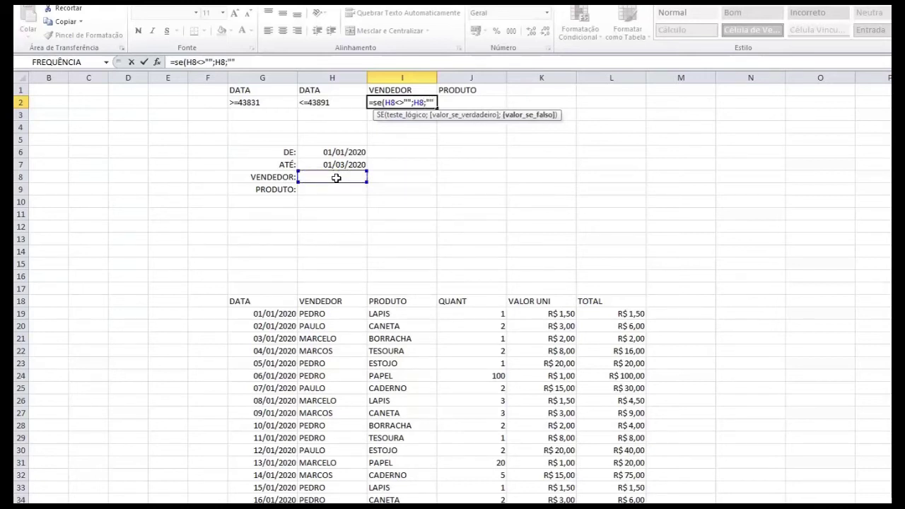
type(")")
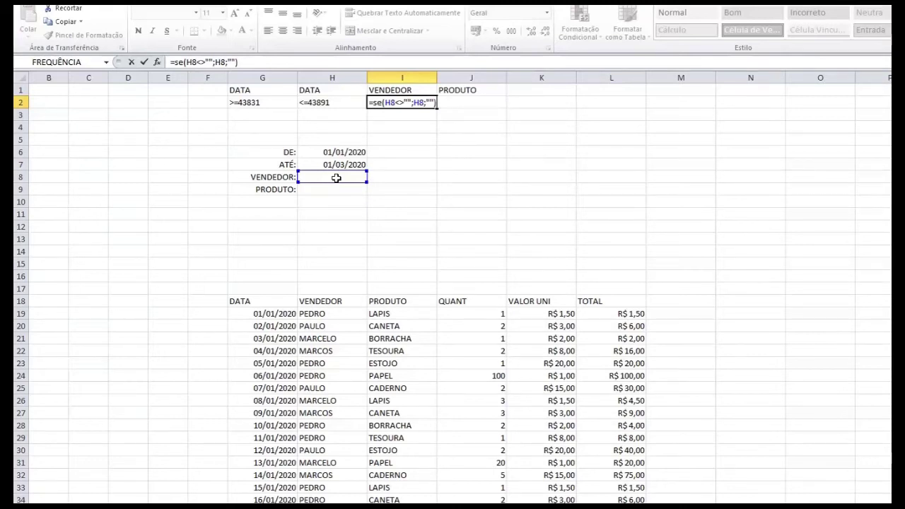
key("Return")
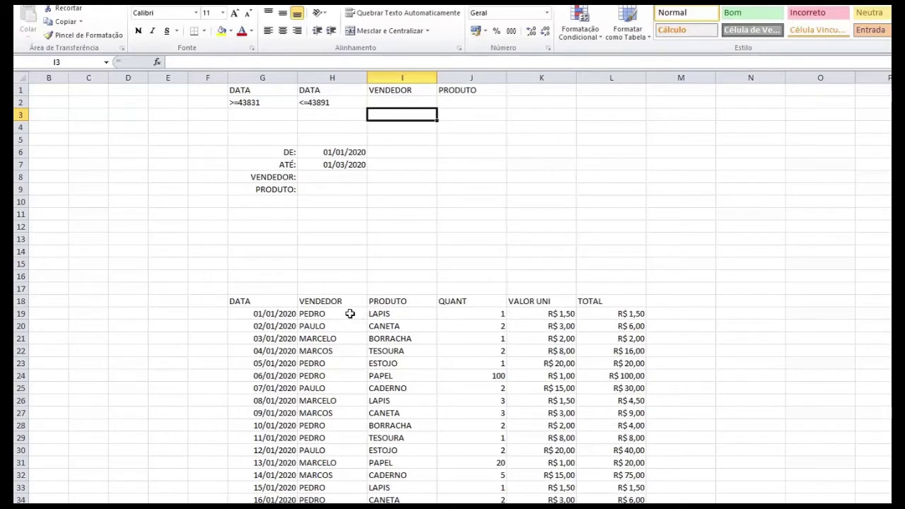
- Enter the seller's name from the first sales row as the VENDEDOR in H8, with only its initial letter capitalised
left_click(345, 177)
type("pedro")
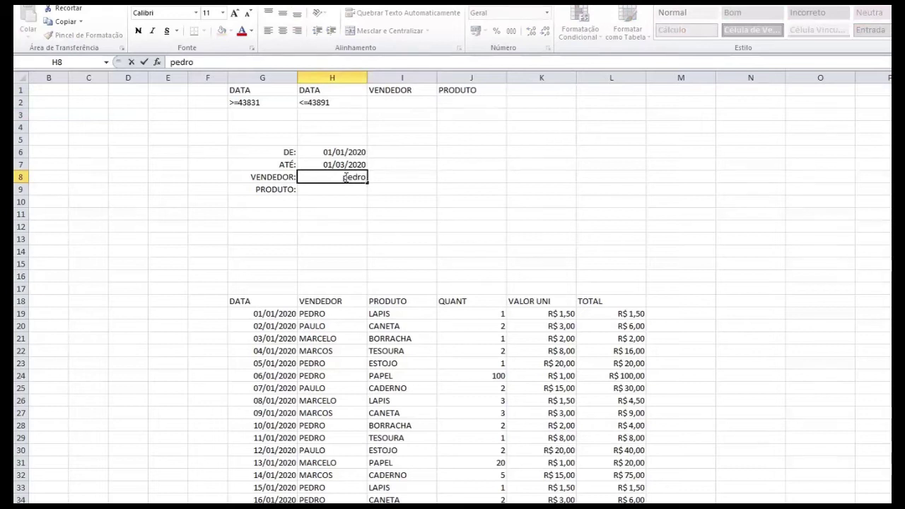
key("Return")
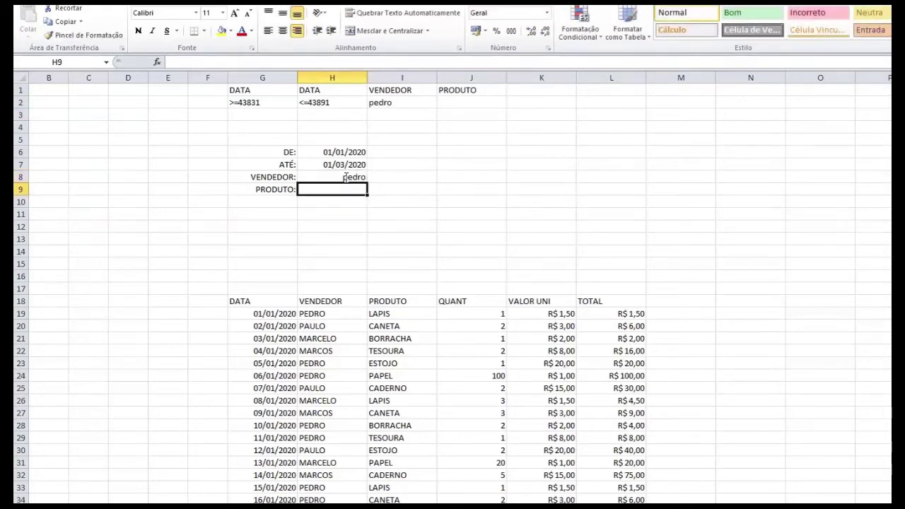
left_click(346, 173)
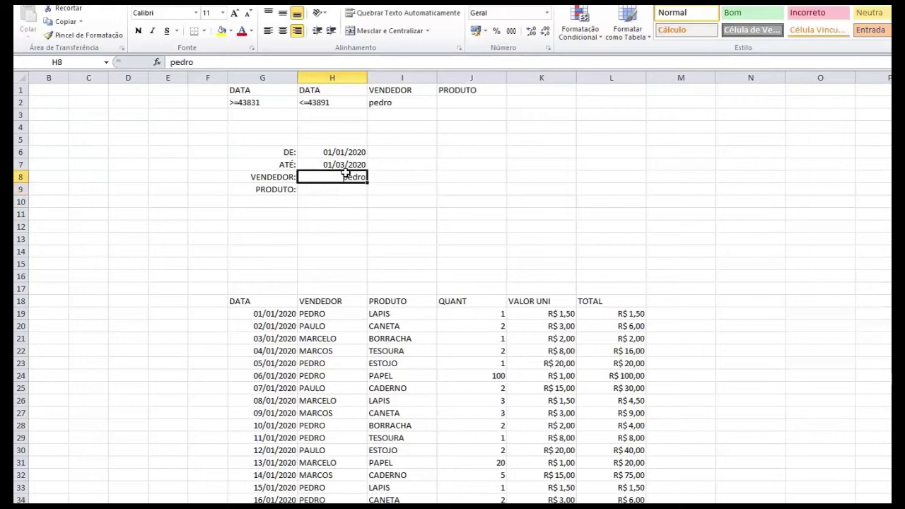
type("Pedro")
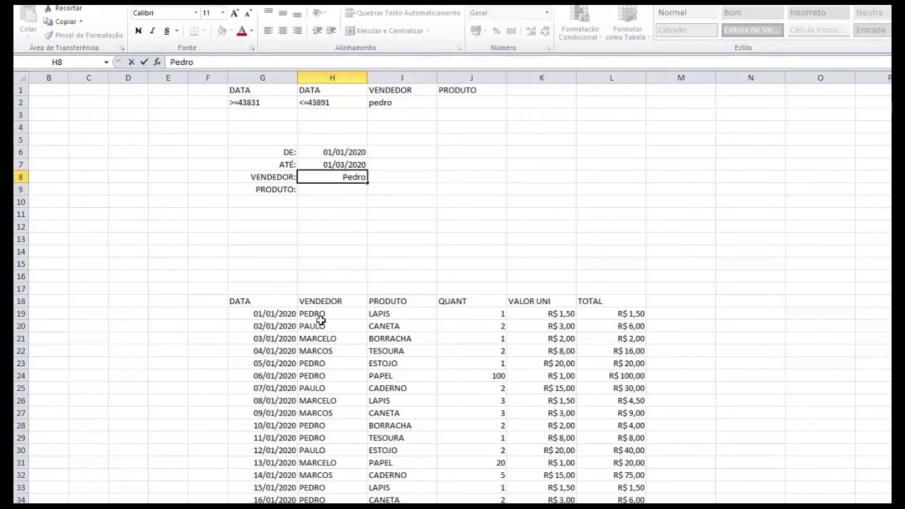
left_click(345, 190)
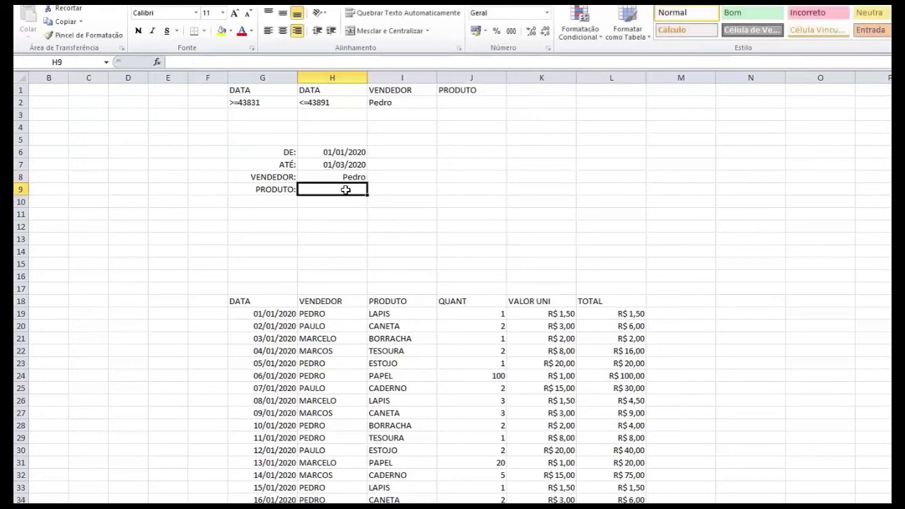
- Enter the product criterion =SE(H9<>"";H9;"") in J2 under the PRODUTO header, and select the PRODUTO input cell H9
left_click(463, 103)
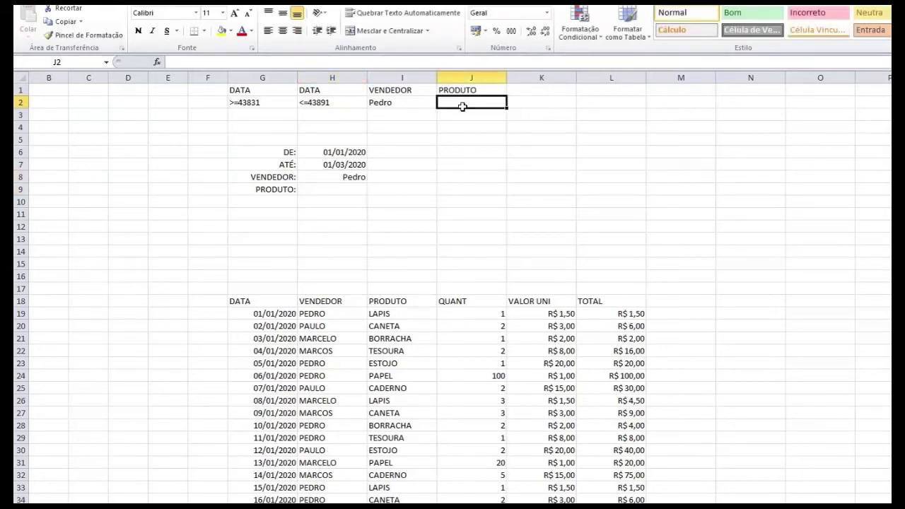
type("=se(")
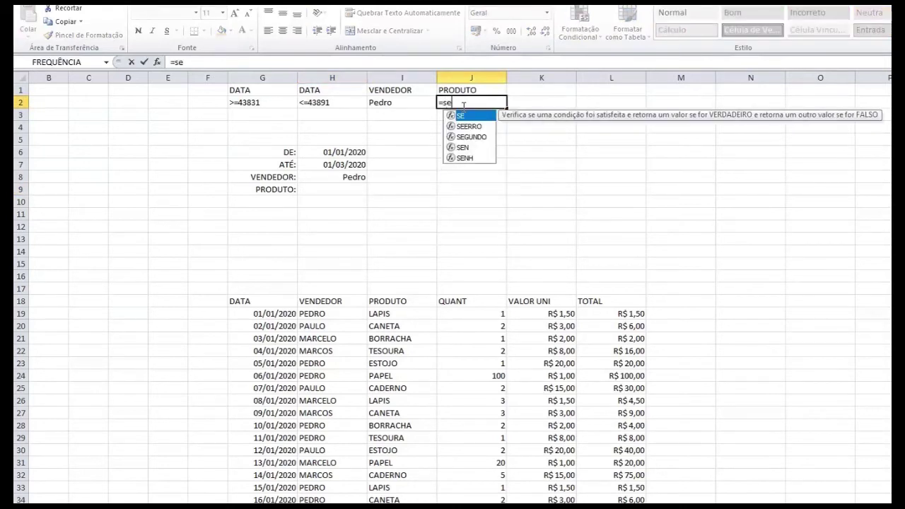
left_click(337, 191)
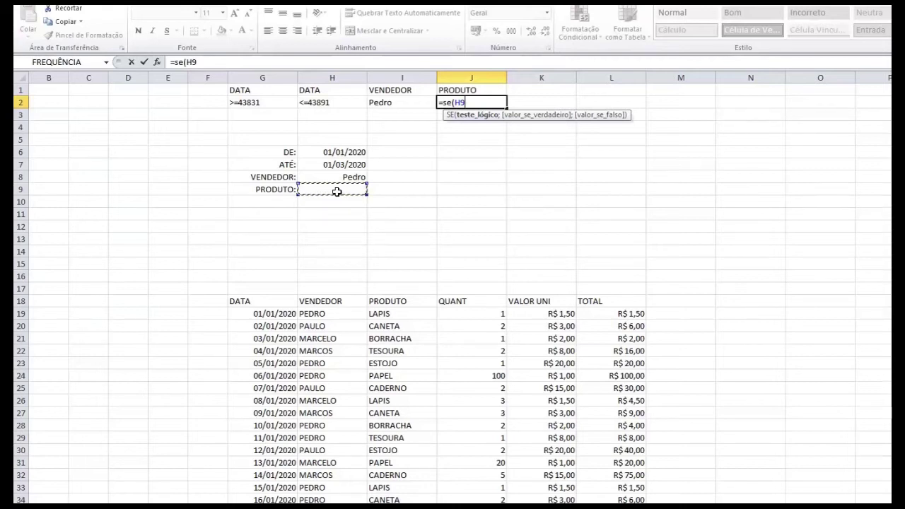
type("<>\"\";")
left_click(337, 192)
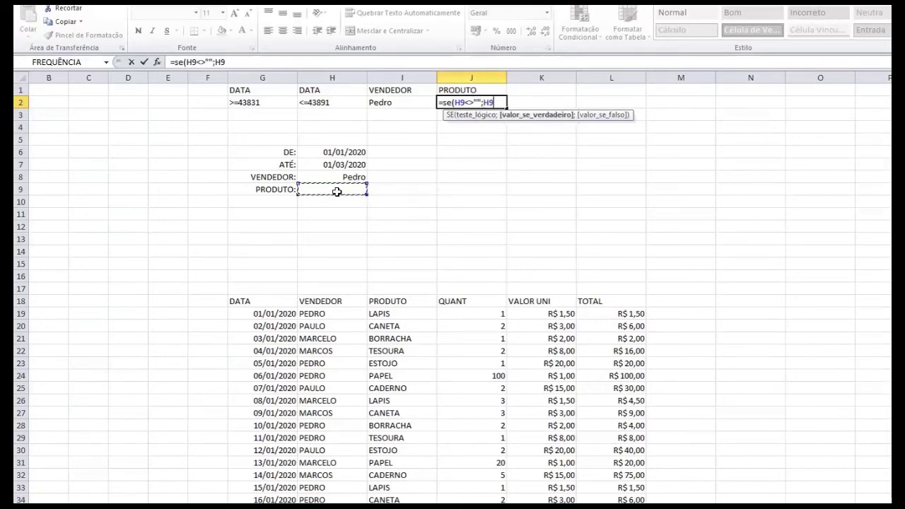
type(";\"\")")
key("Return")
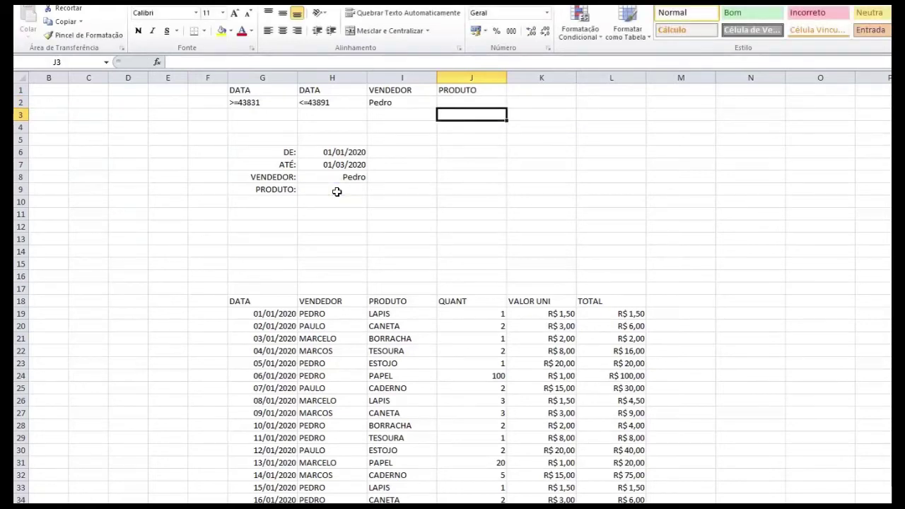
left_click(337, 192)
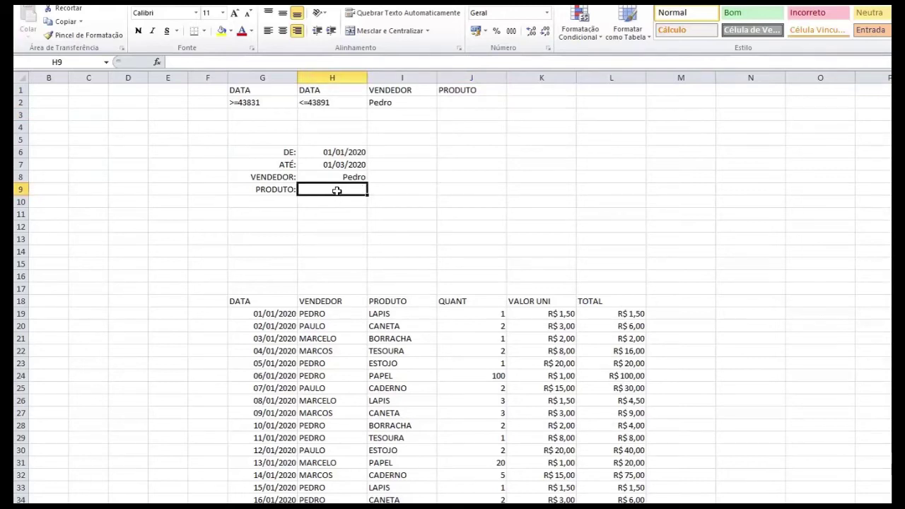
- Enter lapis as the PRODUTO in H9 and check the product criterion formula in J2
type("lapis")
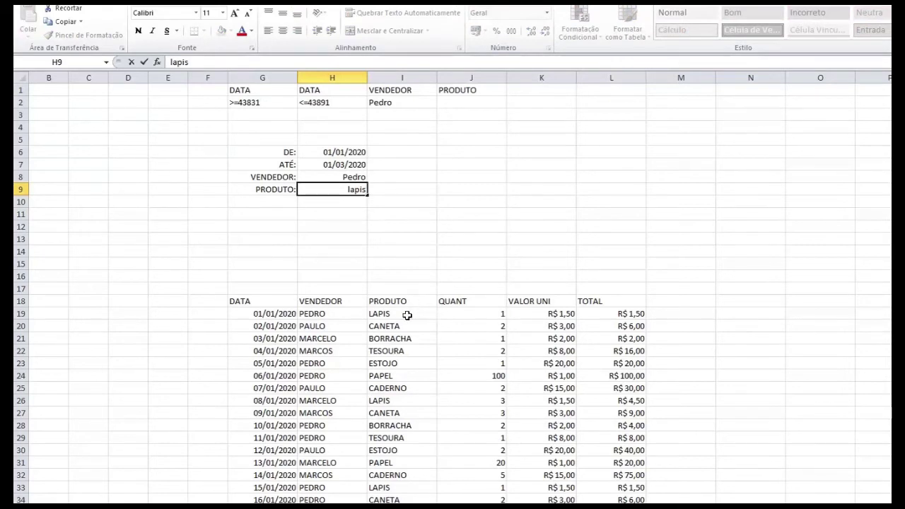
key("Return")
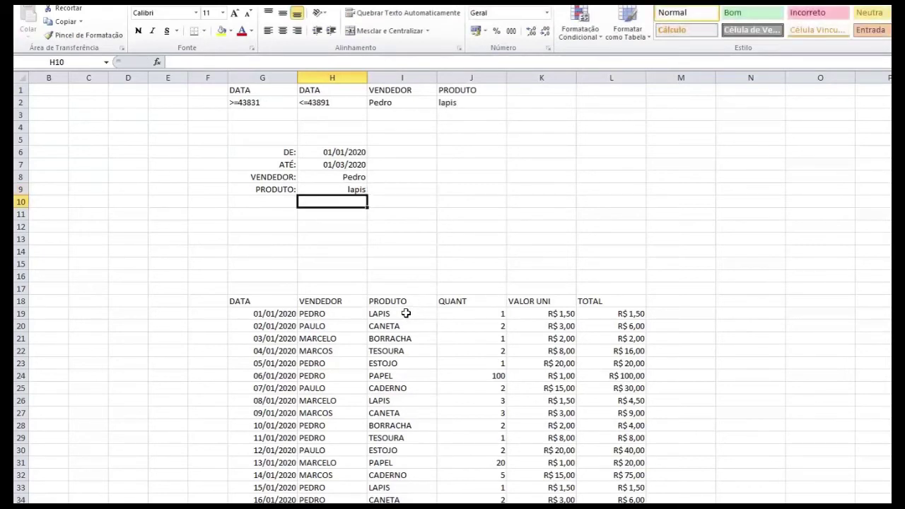
left_click(454, 104)
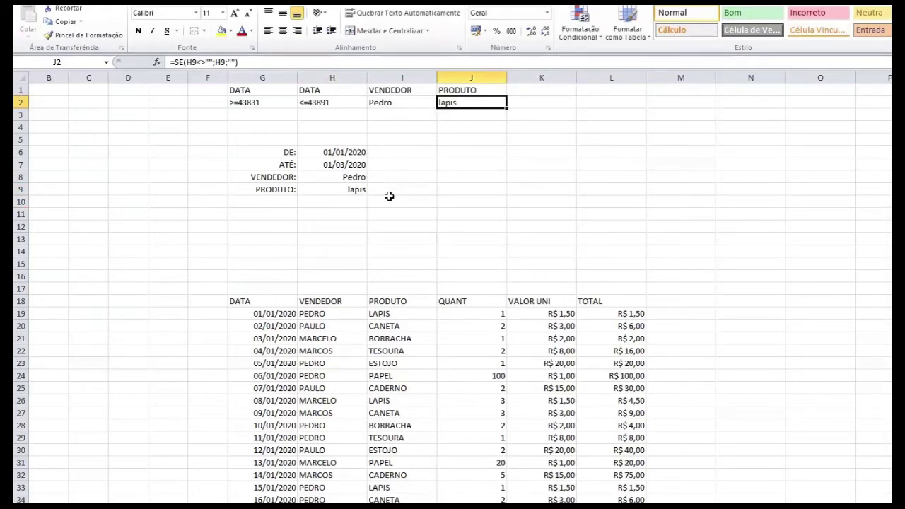
left_click(380, 223)
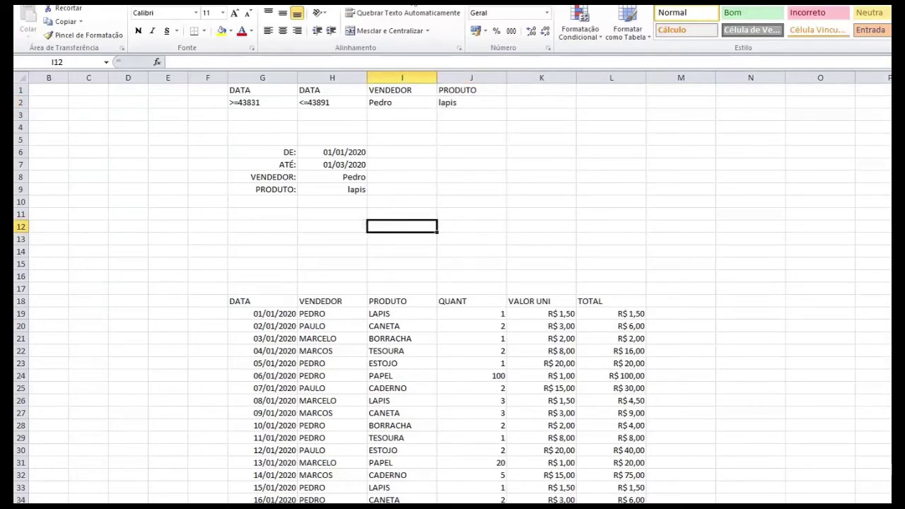
- Check the Desenvolvedor entry in the ribbon customization options, and leave the options without saving changes
left_click(413, 2)
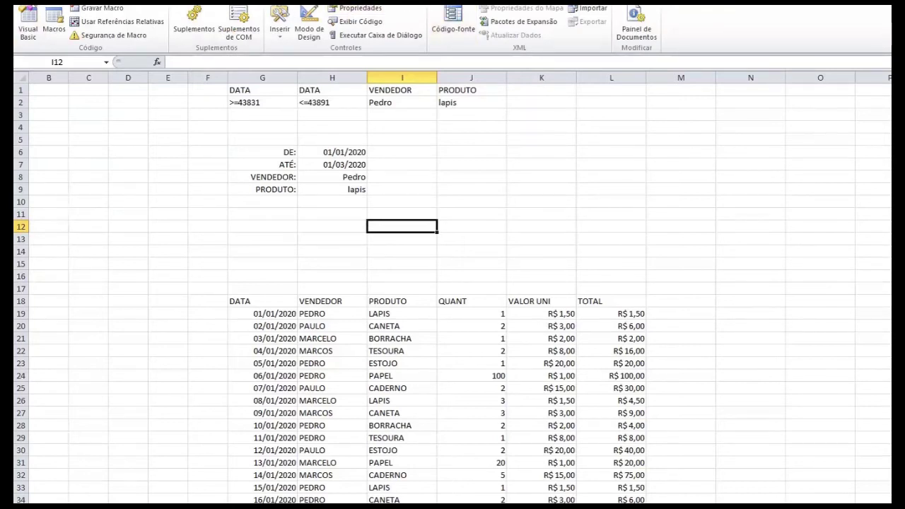
left_click(21, 2)
left_click(57, 224)
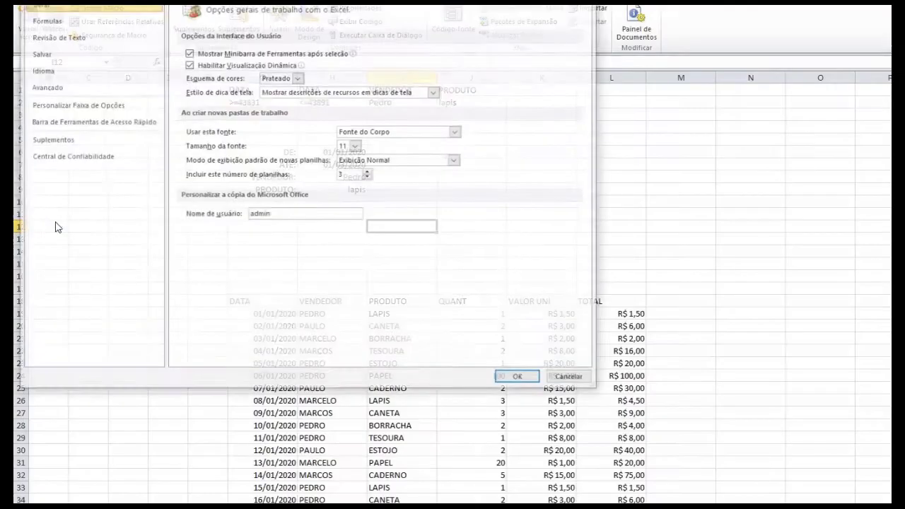
left_click(89, 107)
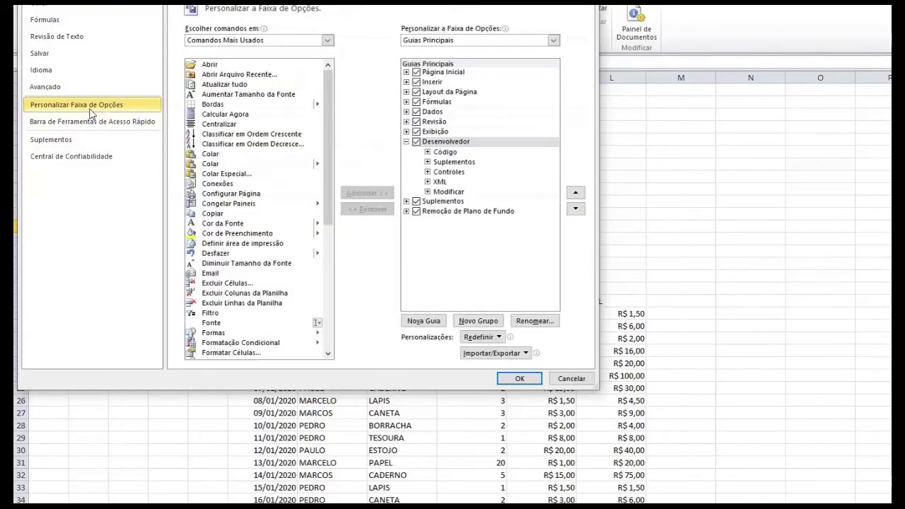
left_click(417, 142)
left_click(572, 380)
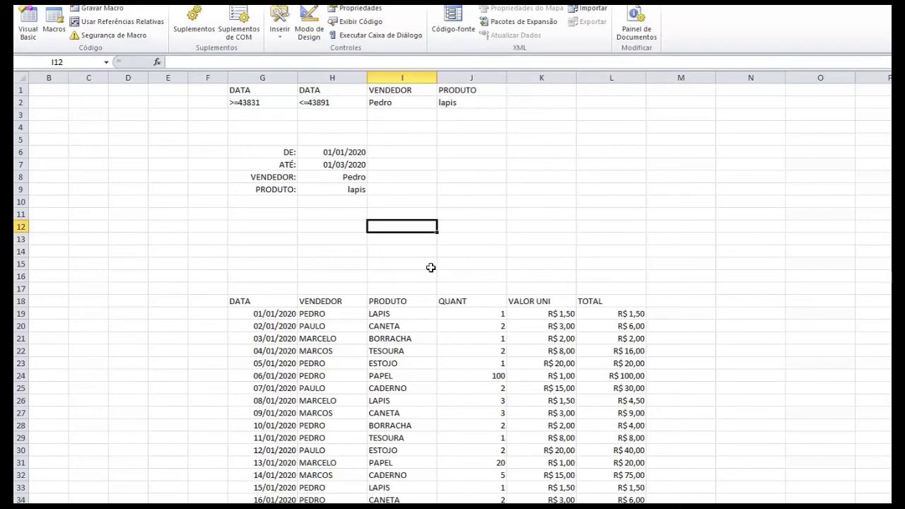
- Start recording a macro named filtro, stored in this workbook
left_click(104, 11)
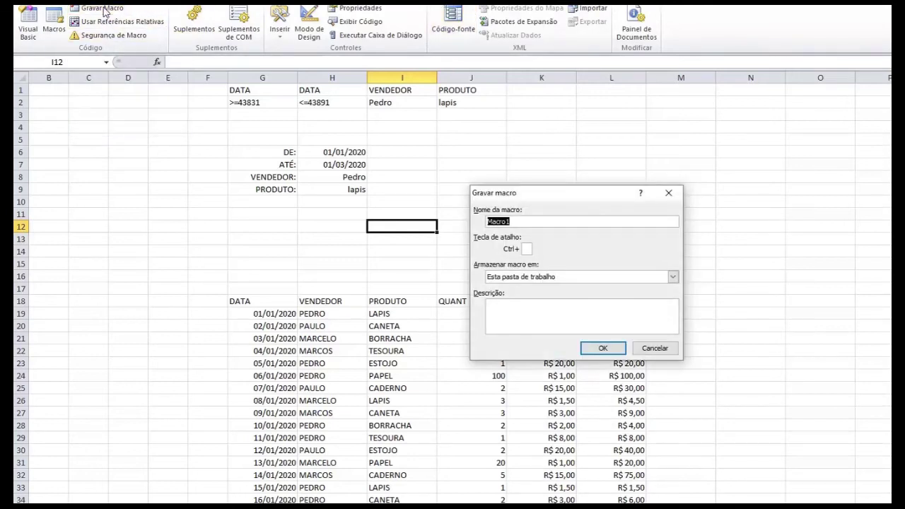
type("filtro")
left_click(602, 353)
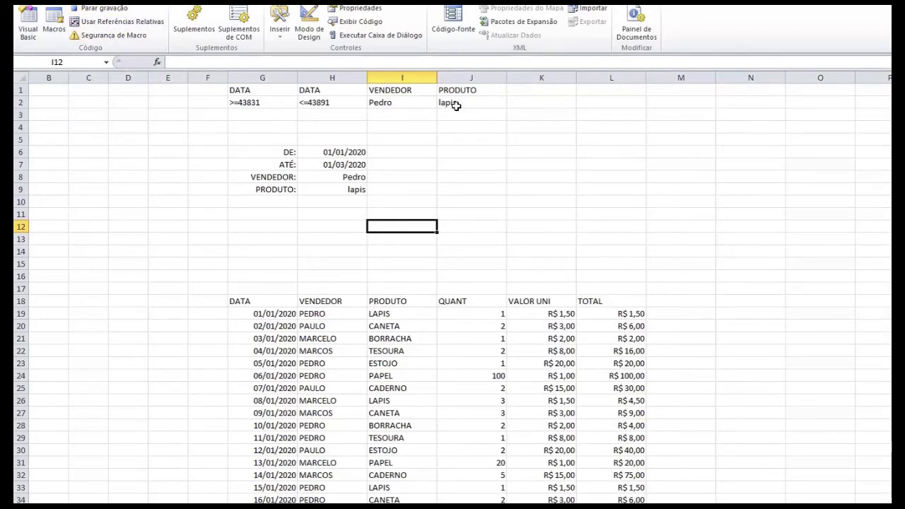
- Filter the sales table G18:L500 in place with an advanced filter using criteria range G1:J2, and stop the macro recording
left_click(251, 304)
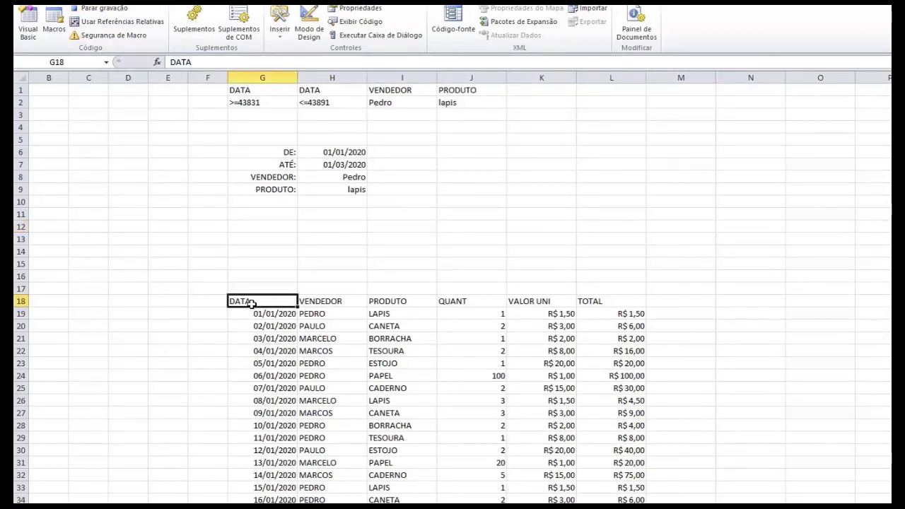
key("ctrl+shift+Right")
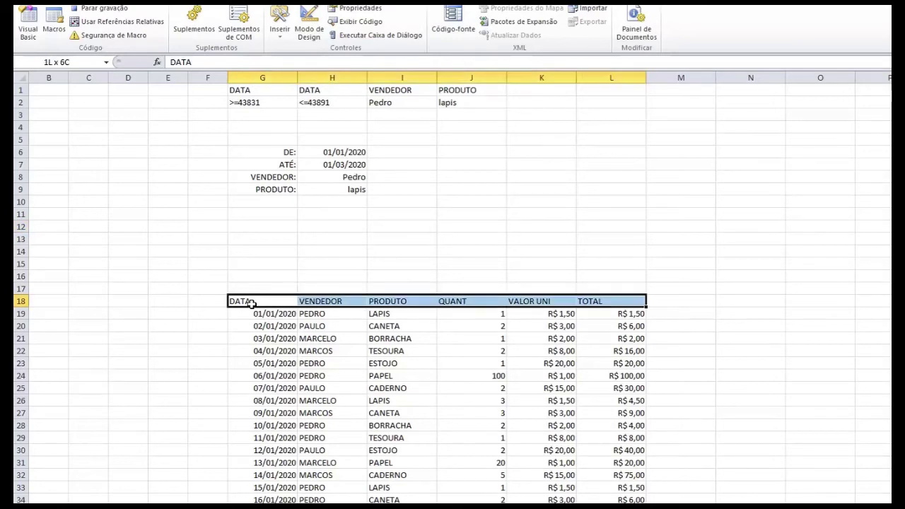
key("ctrl+shift+Down")
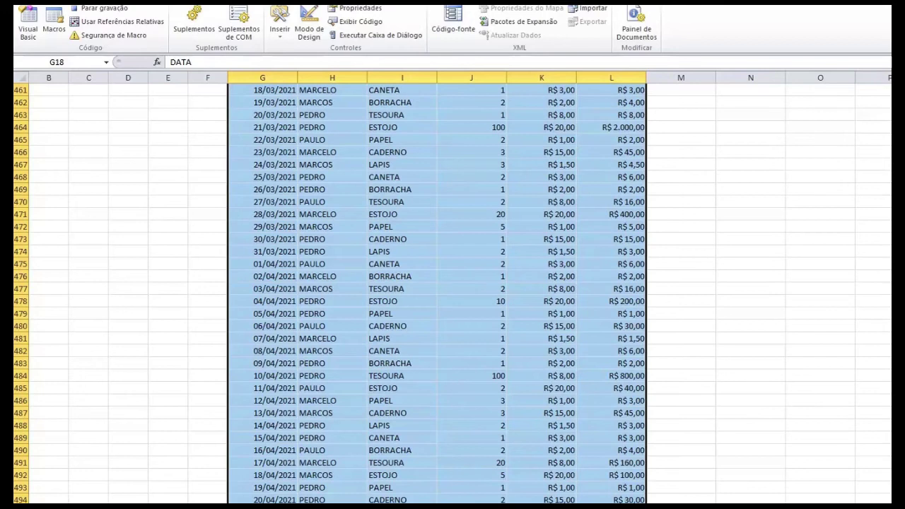
scroll(452, 294, "up", 20)
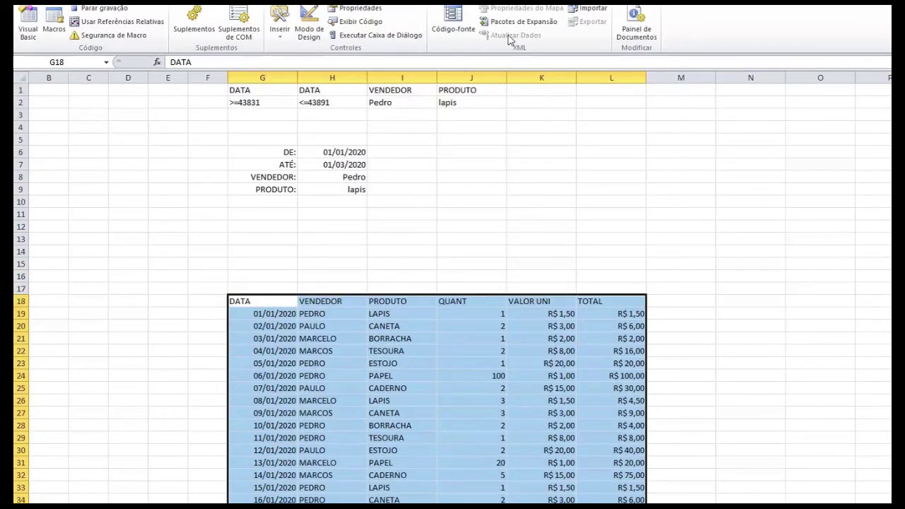
left_click(272, 4)
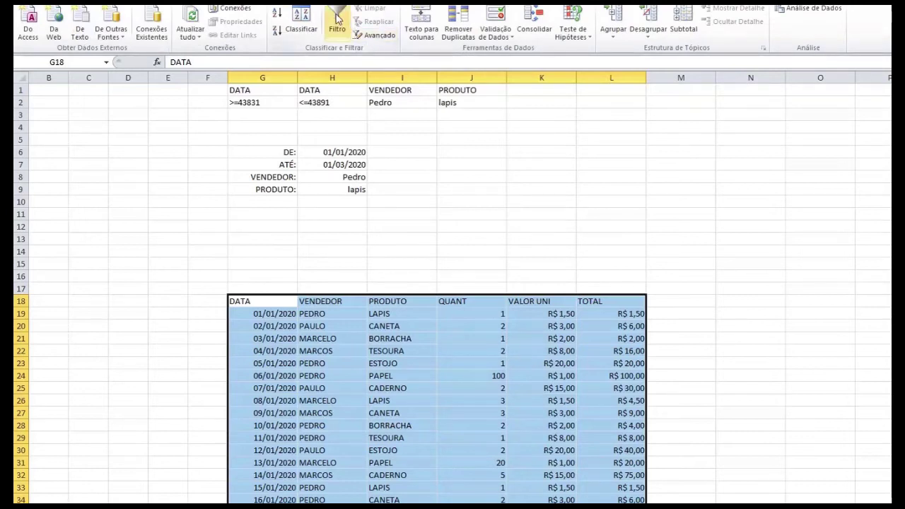
left_click(372, 34)
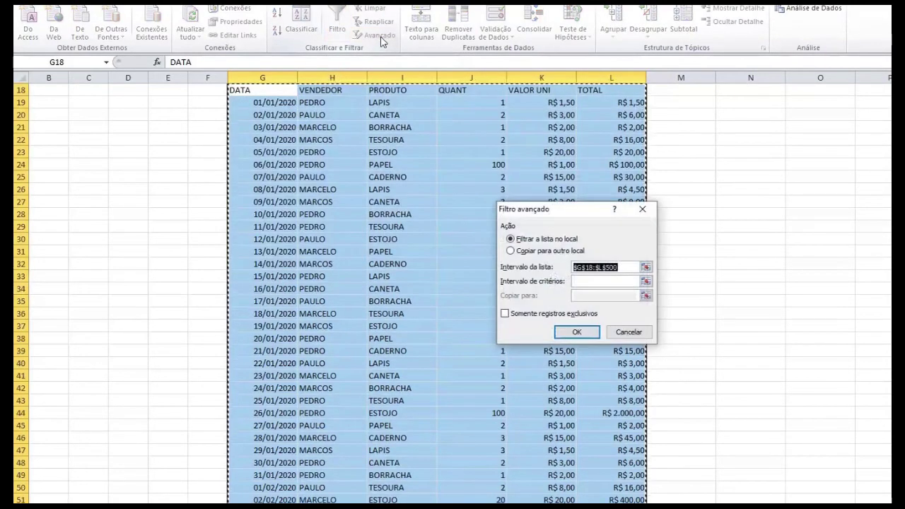
left_click(590, 282)
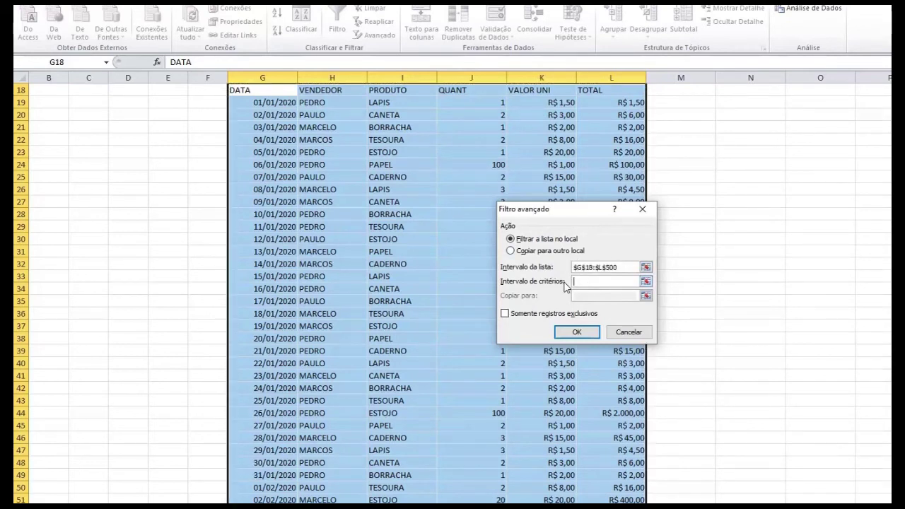
scroll(566, 287, "up", 6)
left_click_drag(269, 89, 467, 105)
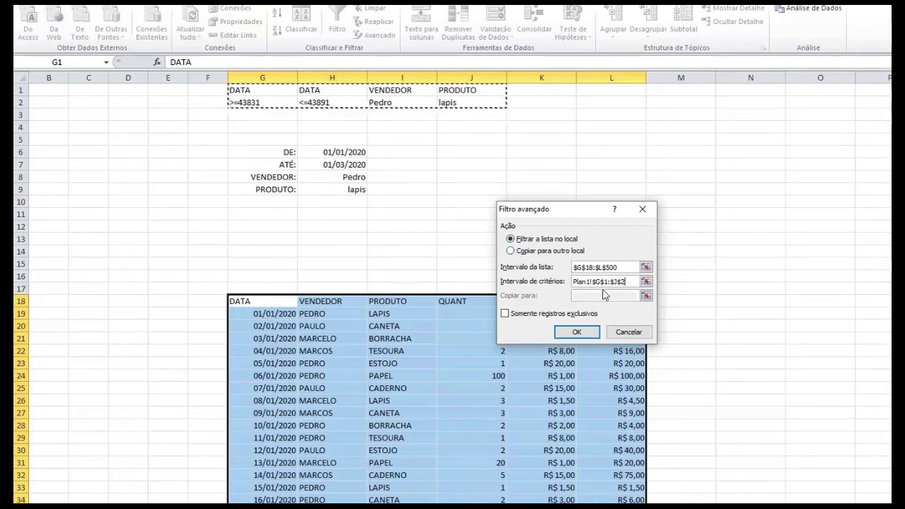
left_click(585, 336)
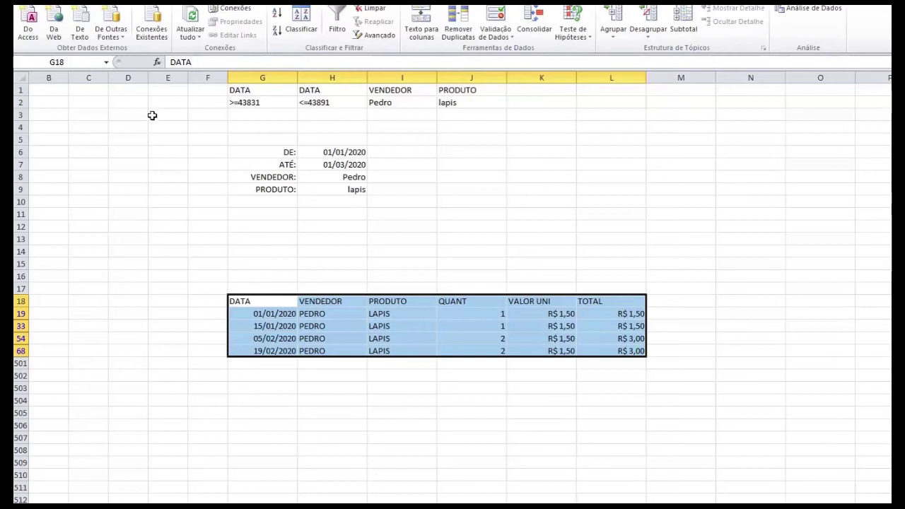
scroll(109, 10, "down", 3)
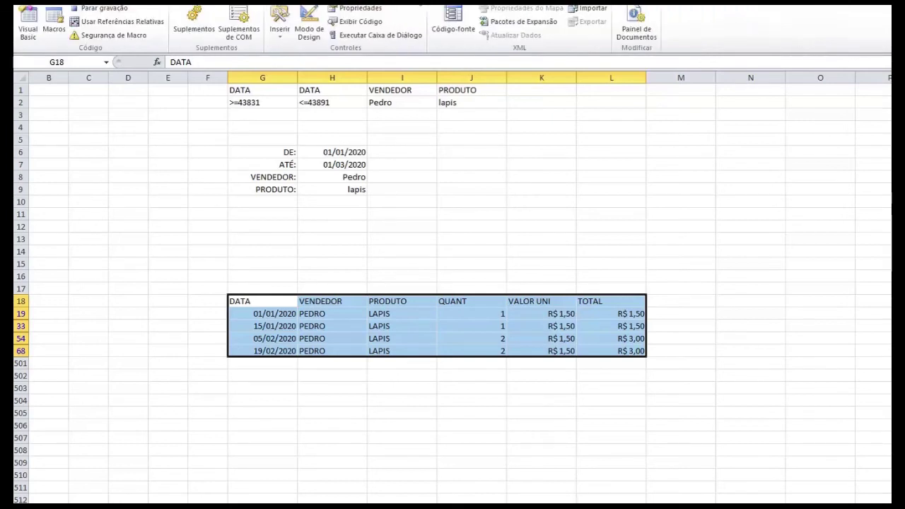
left_click(108, 10)
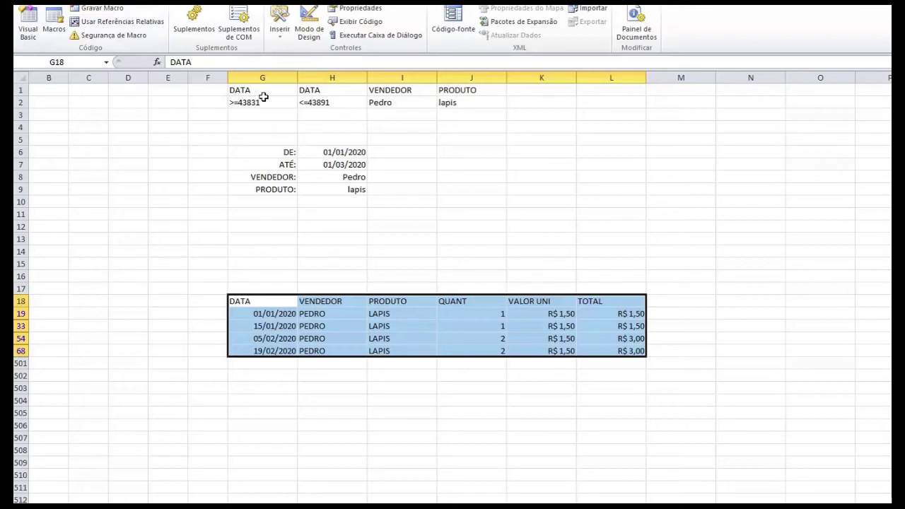
- Set the DE date in H6 to 01/02/2020 and the ATÉ date in H7 to 01/05/2020
left_click_drag(347, 153, 344, 188)
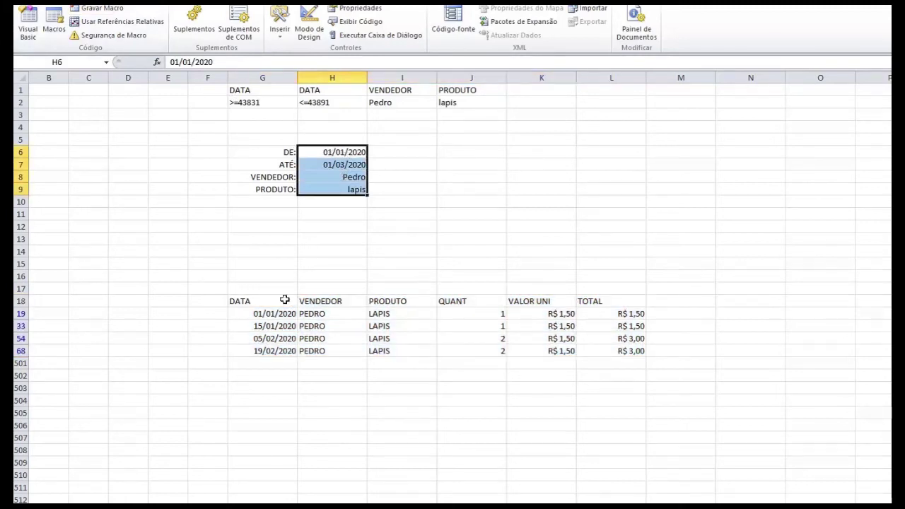
left_click(339, 152)
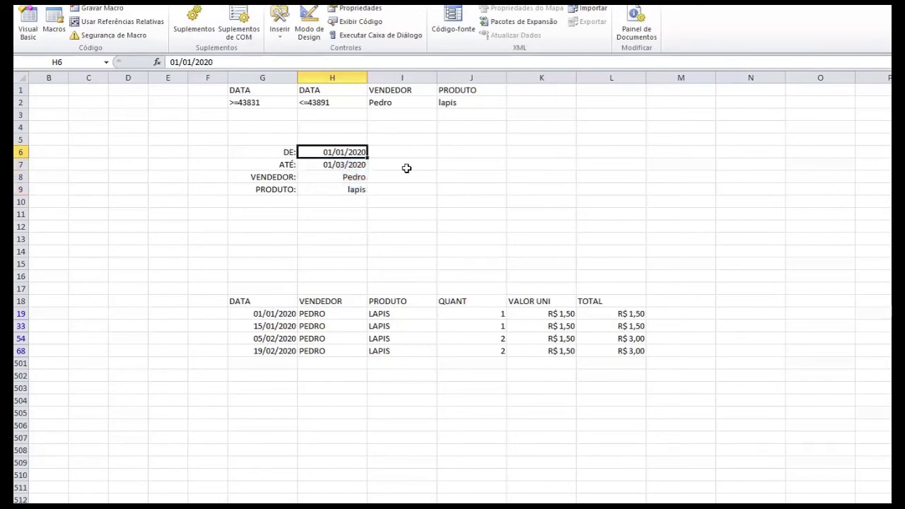
type("01/02/2020")
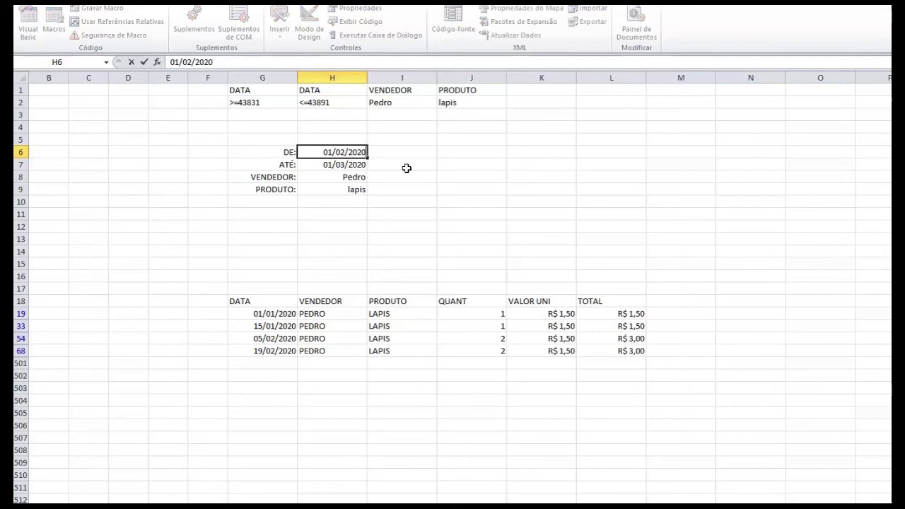
key("Return")
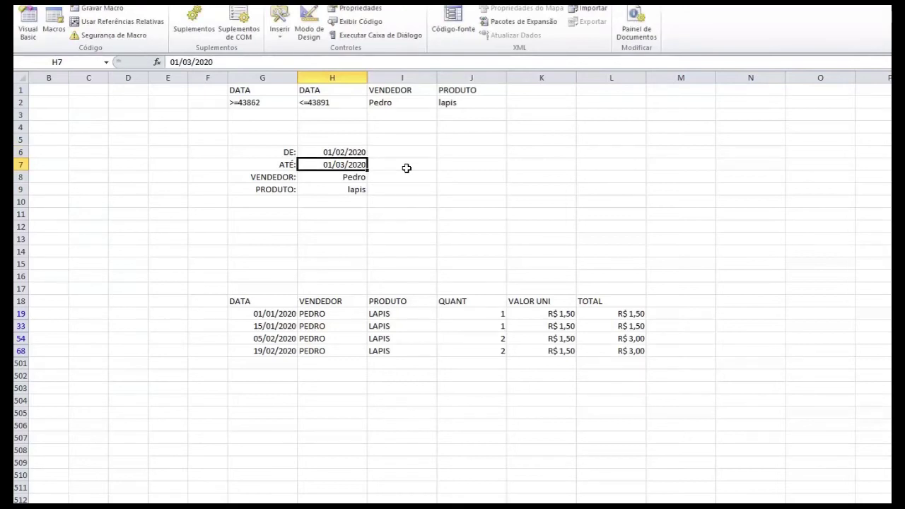
type("01/05/2020")
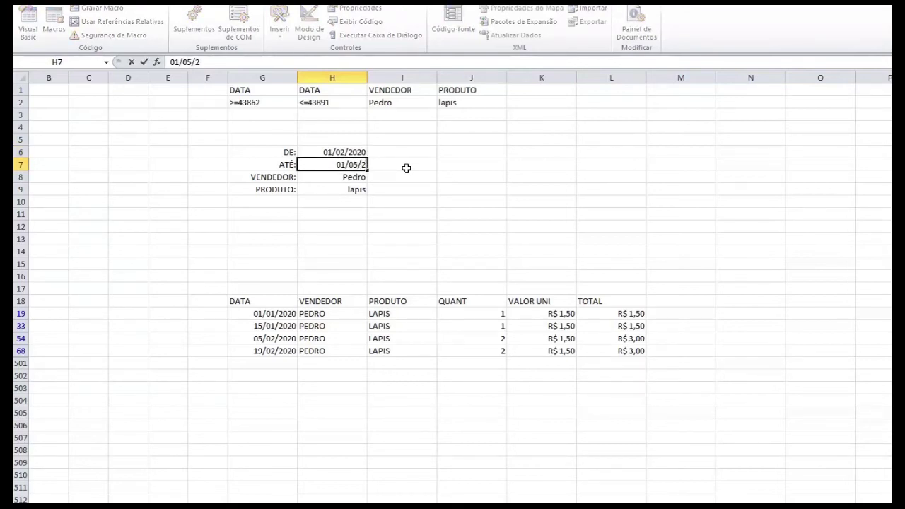
- Replace the VENDEDOR in H8 with the seller's name from sales row 22, and set the PRODUTO in H9 to Borracha
left_click(343, 179)
type("Marcos")
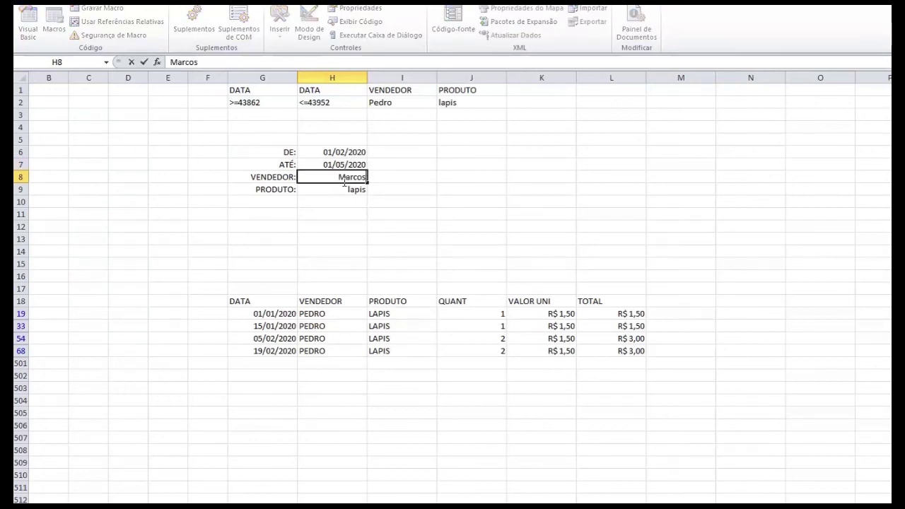
key("Return")
type("borra")
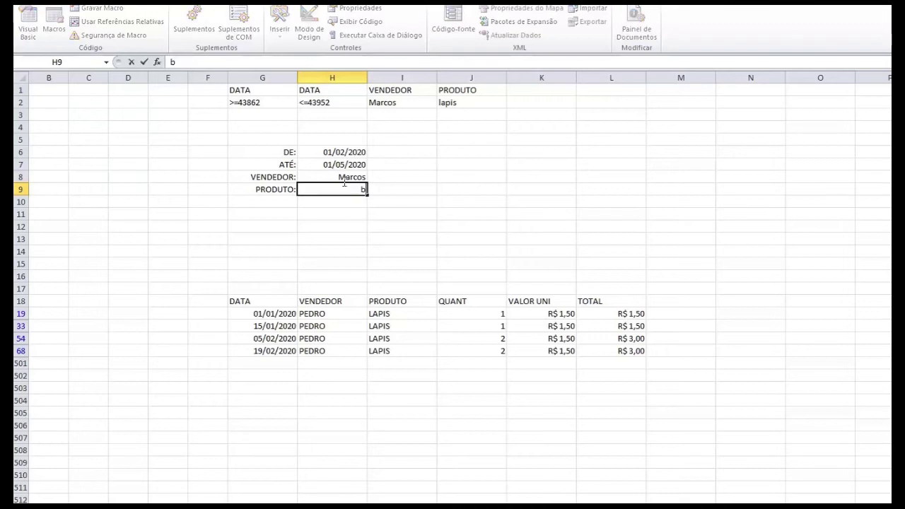
key("BackSpace")
key("BackSpace")
key("BackSpace")
key("BackSpace")
type("Borra")
left_click(328, 217)
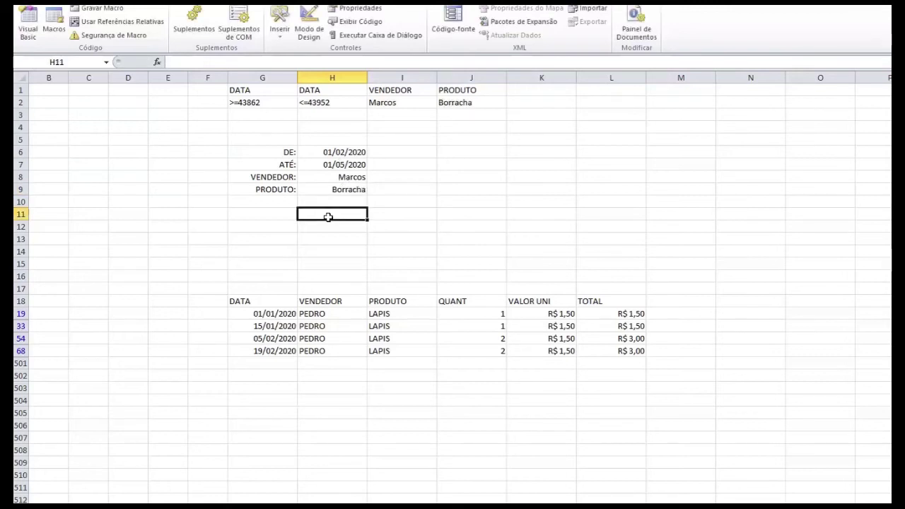
- Run the filtro macro to refilter the sales table with the new criteria
left_click(53, 27)
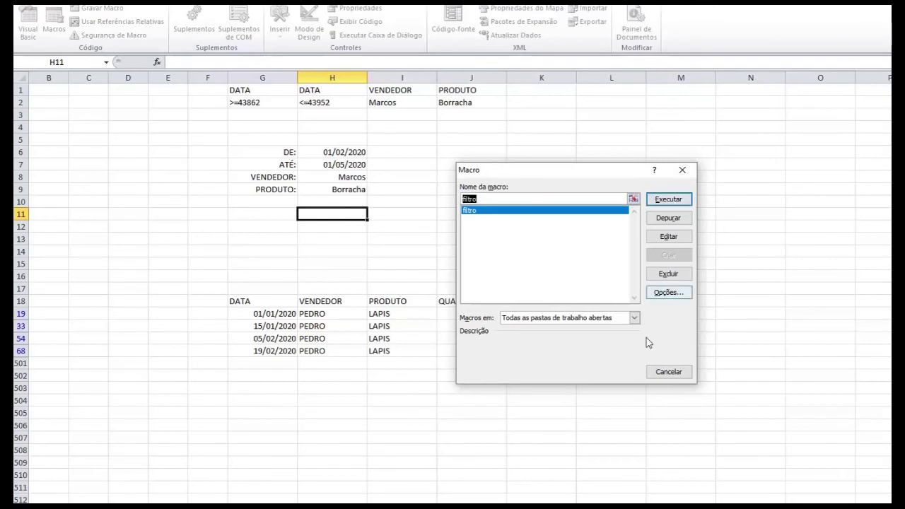
left_click(670, 200)
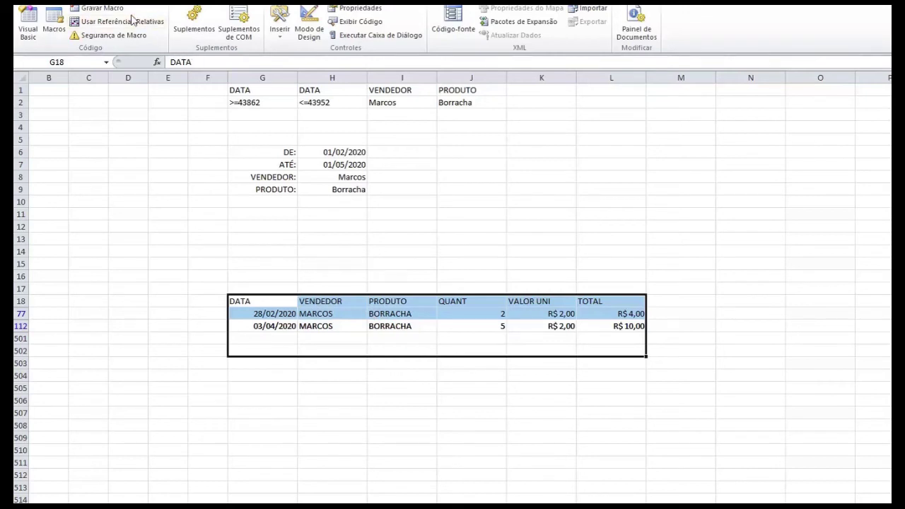
- Draw a rounded rectangle in the empty area above the sales table, over columns F and G from row 12 to row 16
left_click(92, 1)
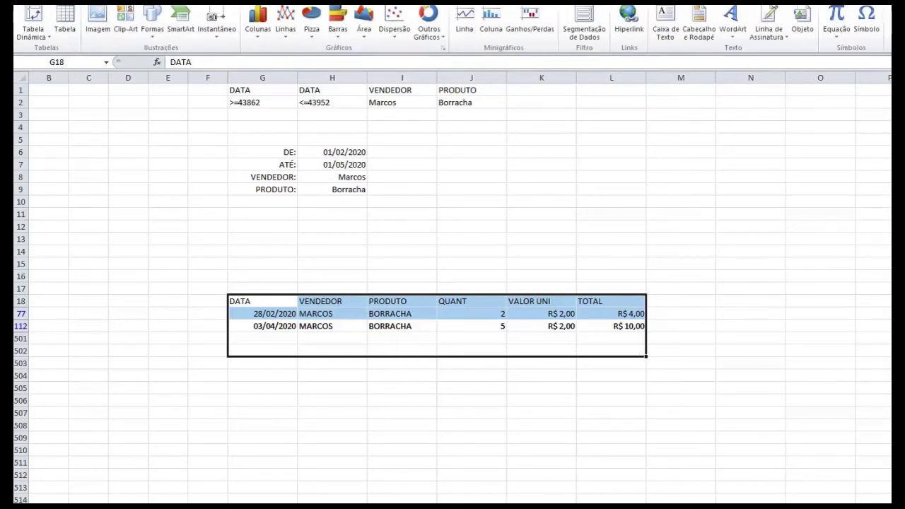
left_click(153, 32)
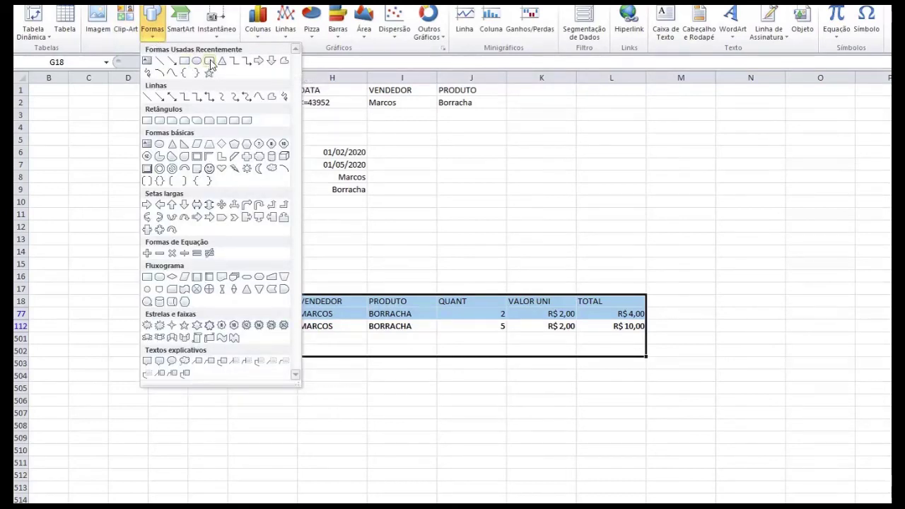
key("Escape")
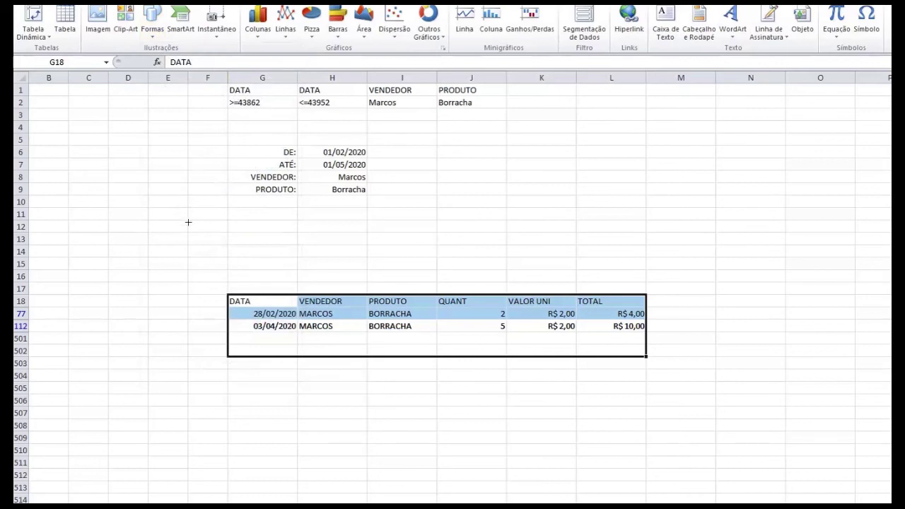
left_click_drag(188, 223, 249, 283)
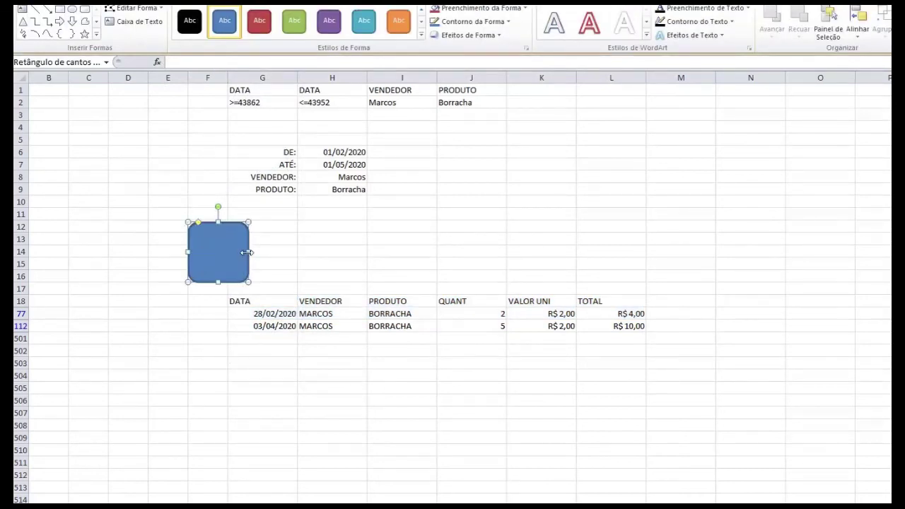
- Resize the rounded rectangle to span columns G and H from row 13 to row 15, and label it FILTRO
left_click_drag(246, 252, 367, 252)
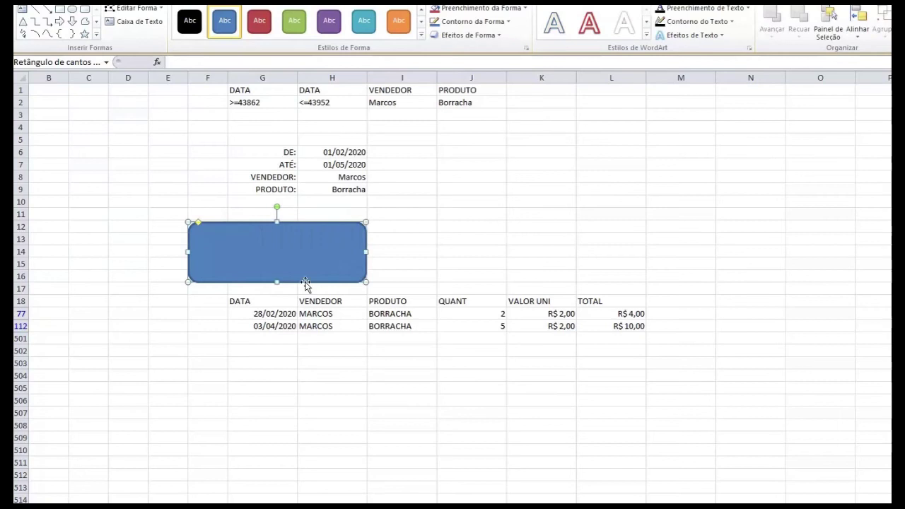
mouse_move(279, 251)
left_mouse_down()
mouse_move(244, 237)
mouse_move(275, 237)
left_mouse_up()
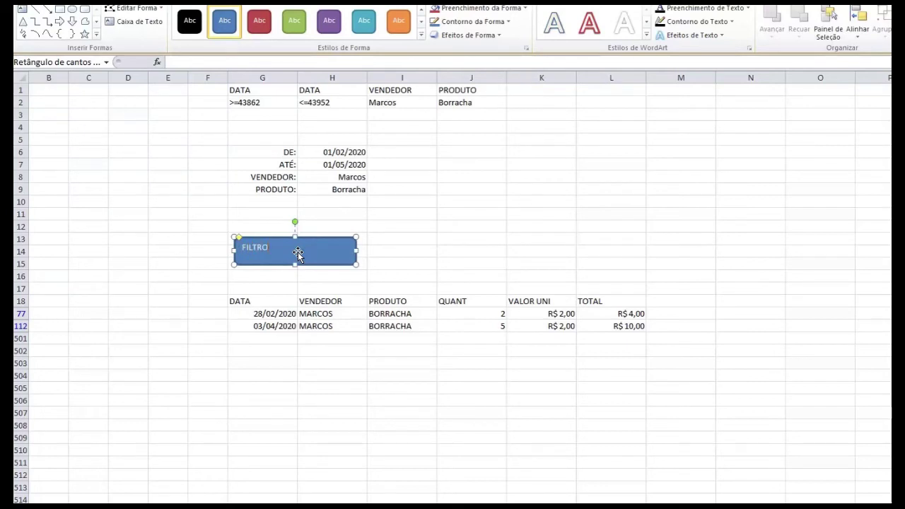
left_click(198, 237)
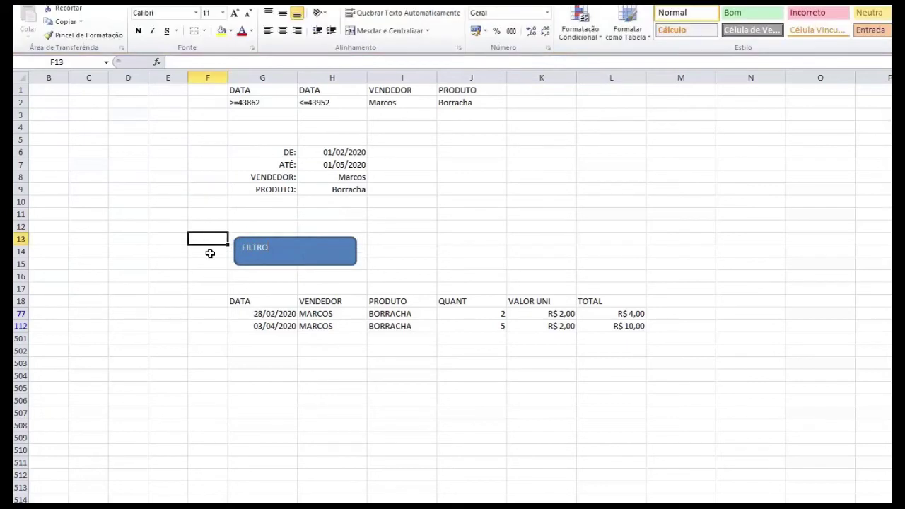
- Apply the glossy aqua shape style with a bevelled effect to the FILTRO rectangle
left_click(262, 259)
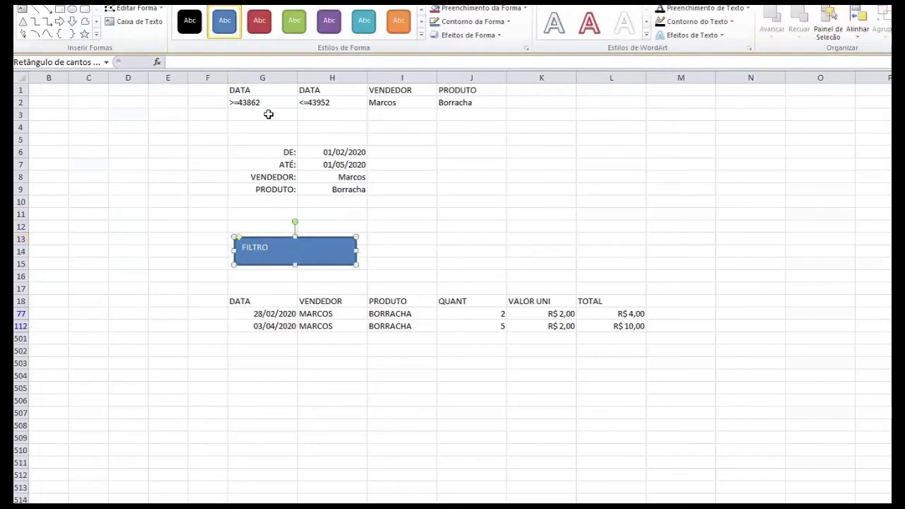
left_click(421, 35)
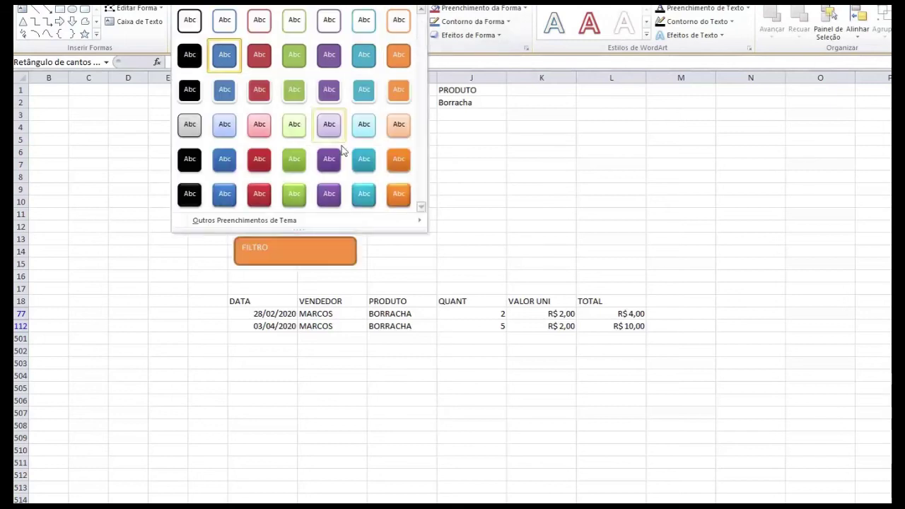
left_click(366, 202)
- Centre the FILTRO label horizontally and vertically in its shape, and make it bold at font size 18
left_click(140, 2)
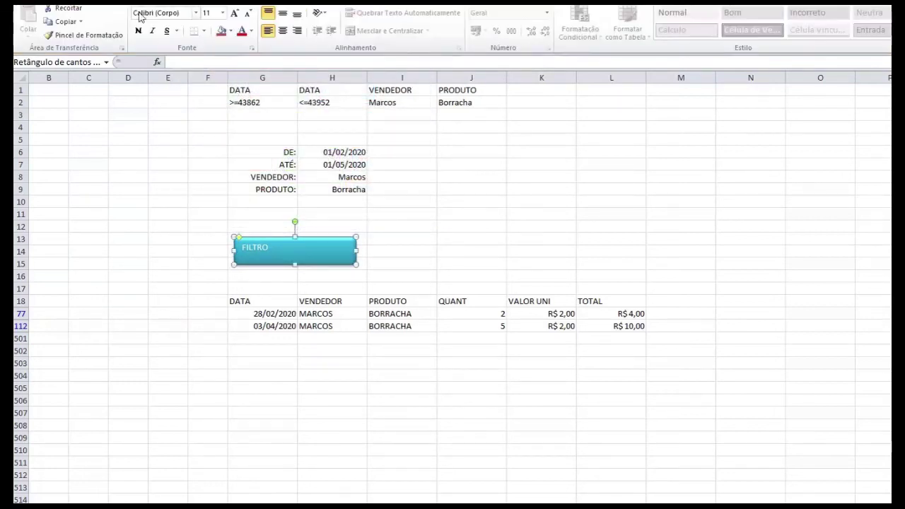
left_click(283, 31)
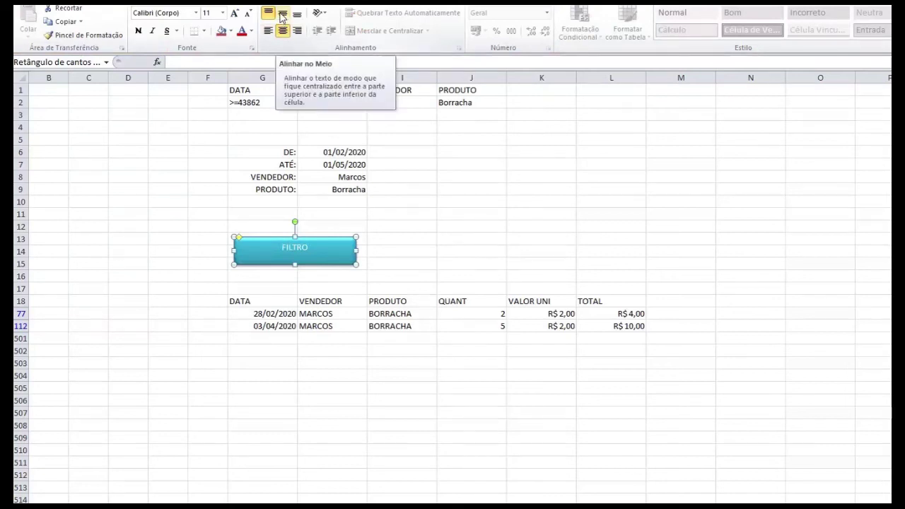
left_click(283, 15)
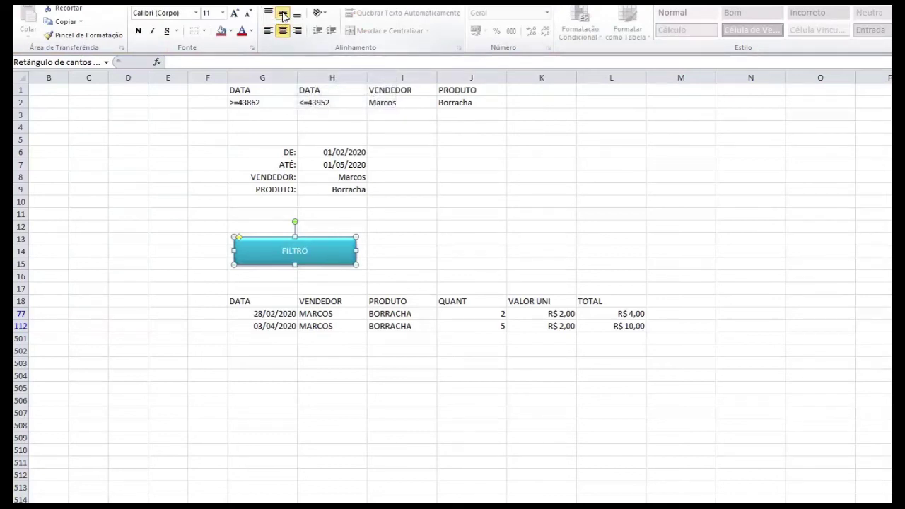
left_click(139, 33)
left_click(234, 13)
left_click(235, 13)
left_click(234, 14)
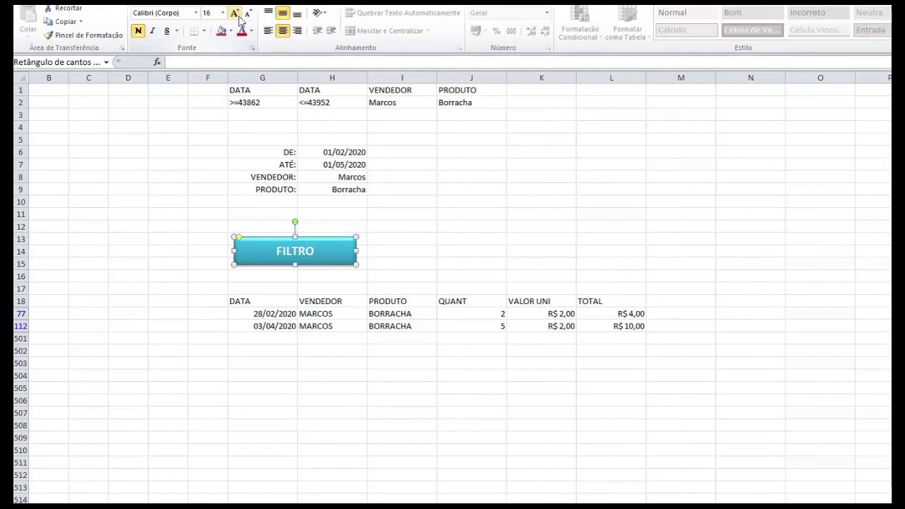
left_click(178, 189)
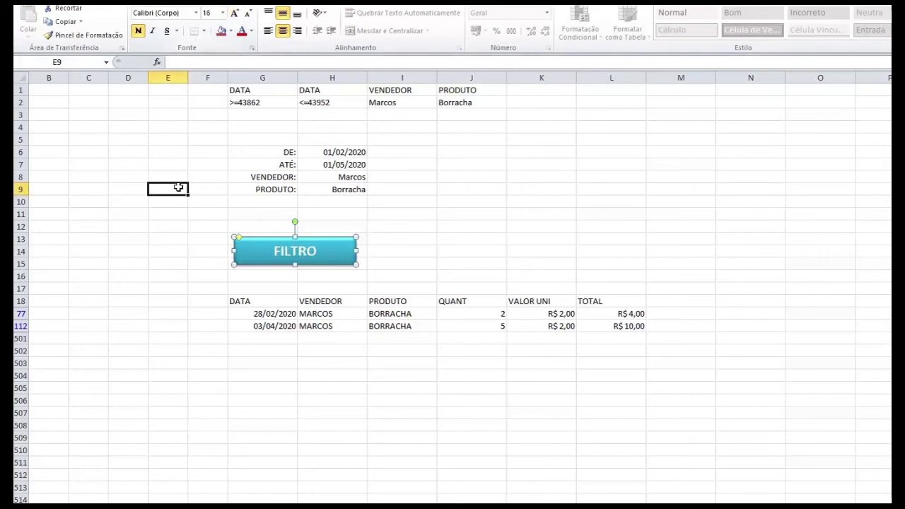
left_click(386, 239)
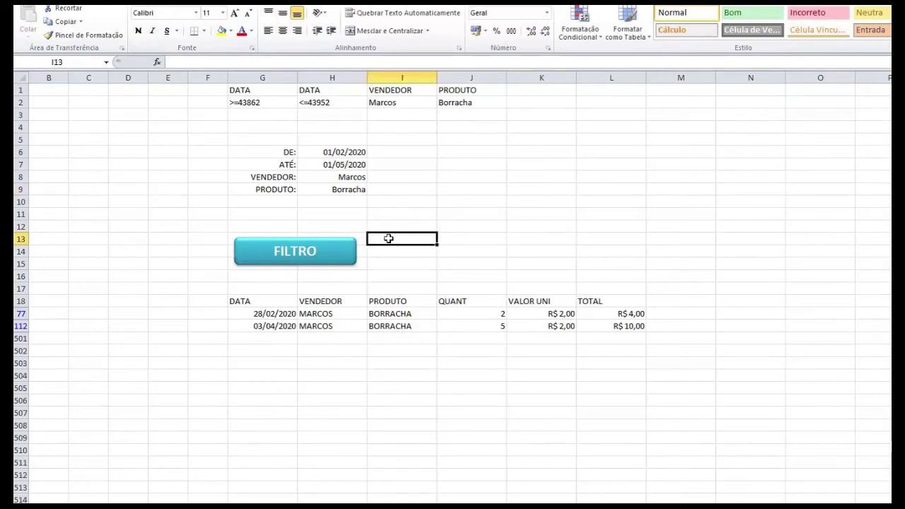
- Assign the filtro macro to the FILTRO shape
right_click(322, 250)
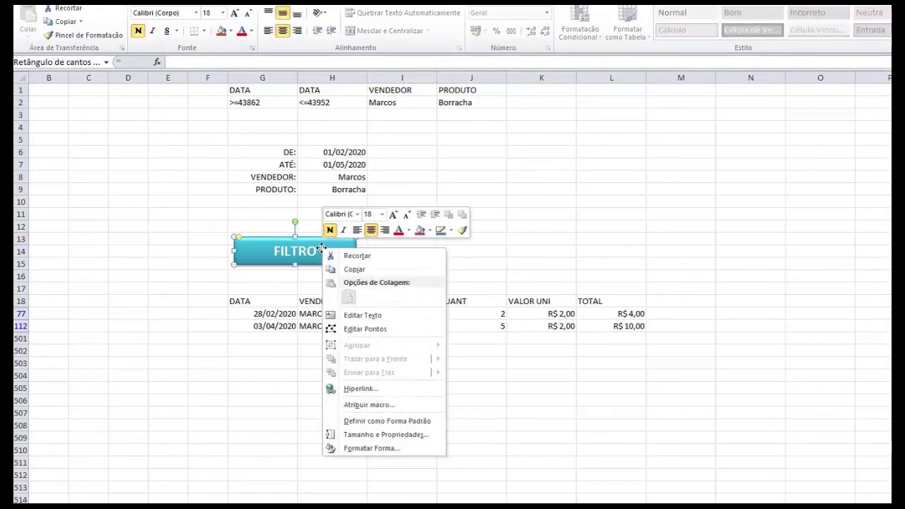
left_click(381, 406)
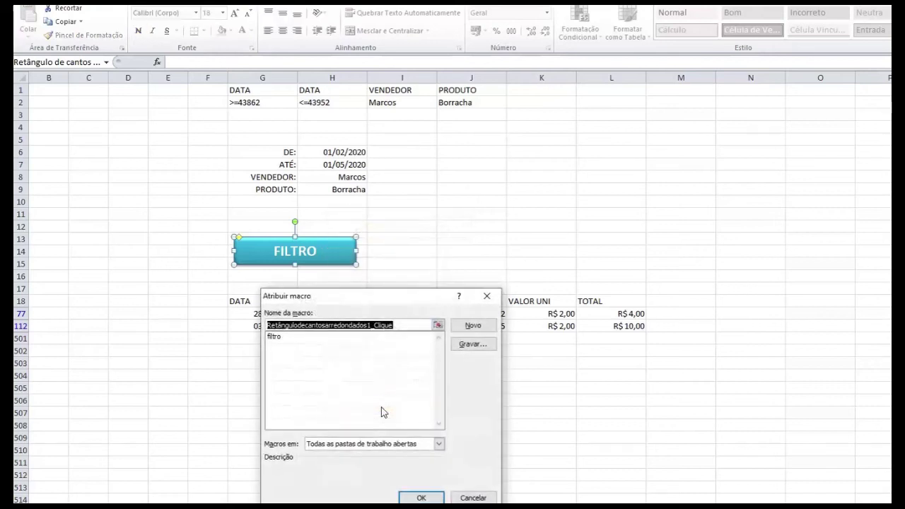
left_click(289, 339)
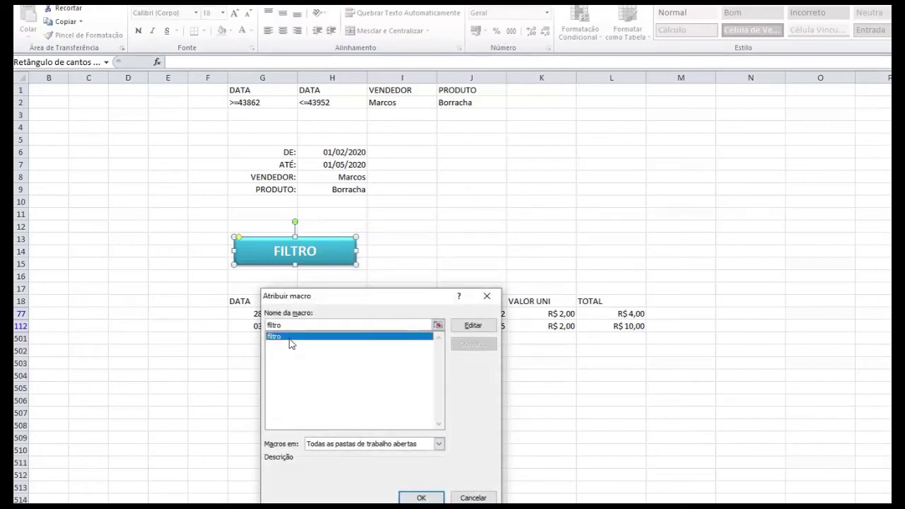
left_click(422, 498)
left_click(356, 424)
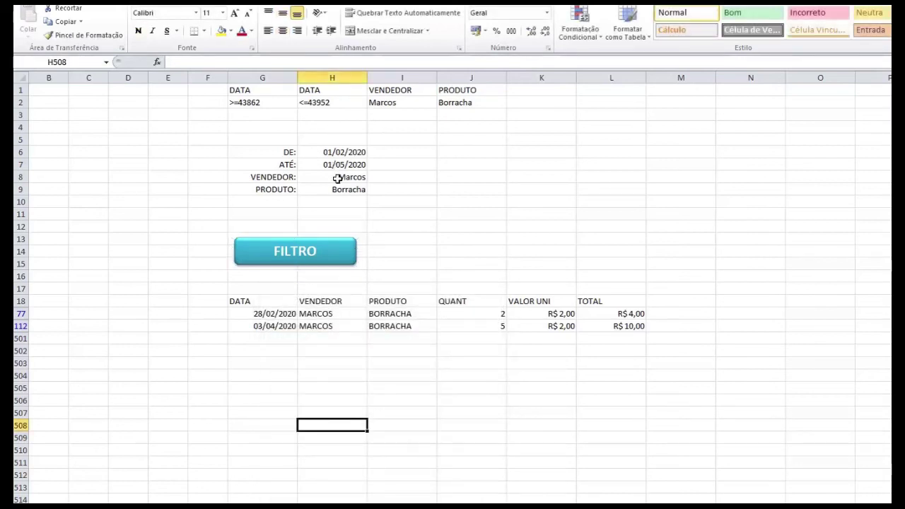
- Set the DE date in H6 to 01/01/2020
left_click(332, 154)
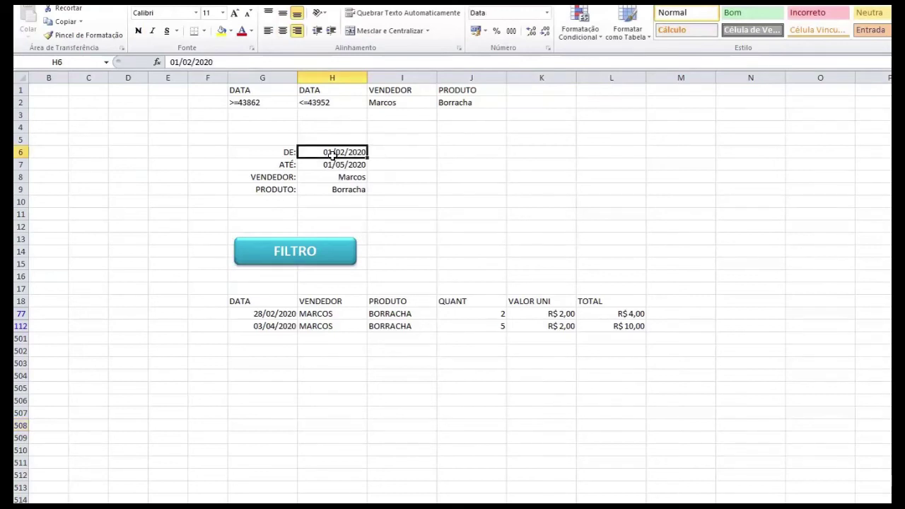
type("01/01/")
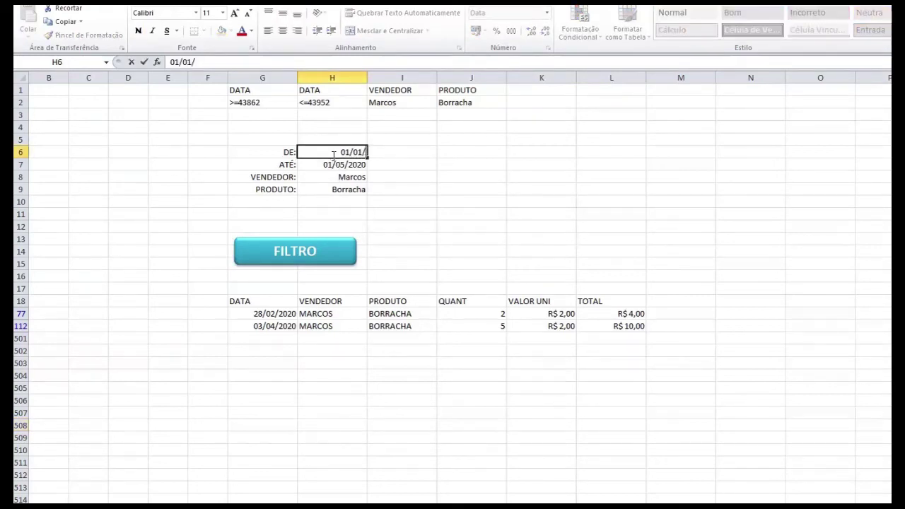
type("2020")
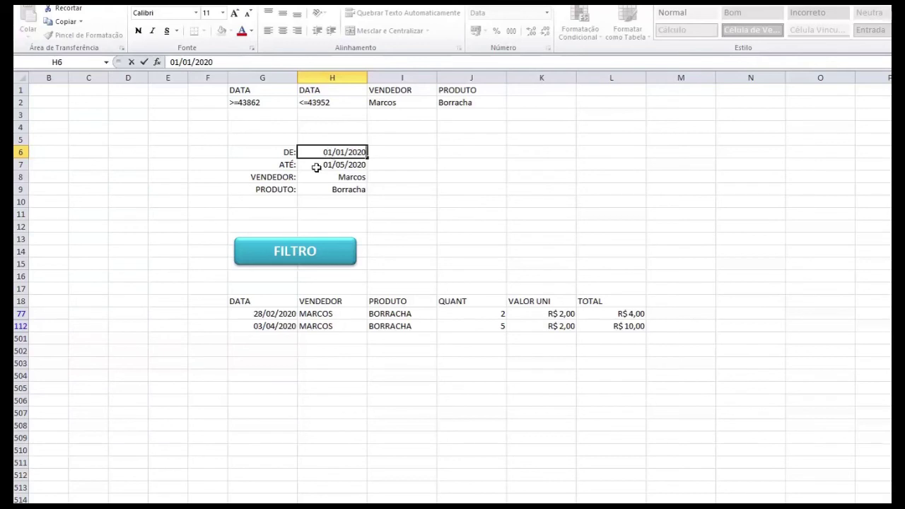
left_click(322, 177)
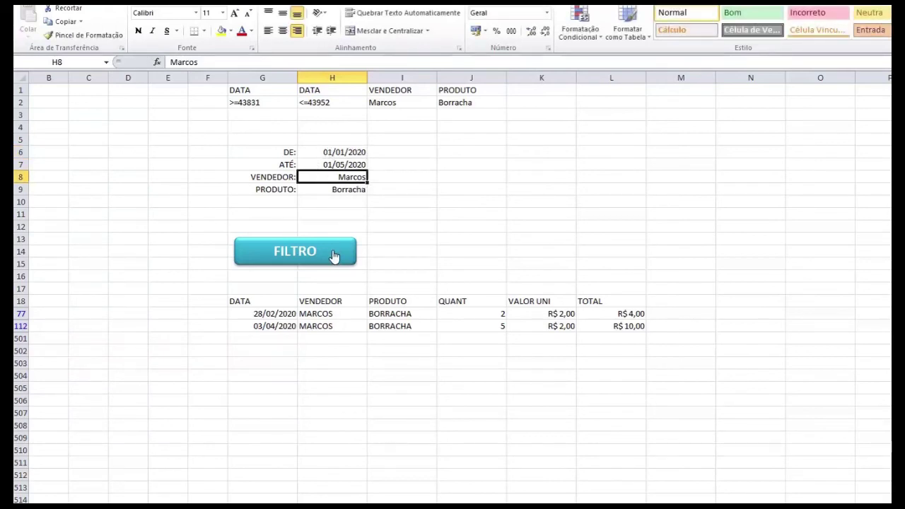
- Clear the VENDEDOR and PRODUTO criteria in H8 and H9
left_click_drag(340, 181, 339, 187)
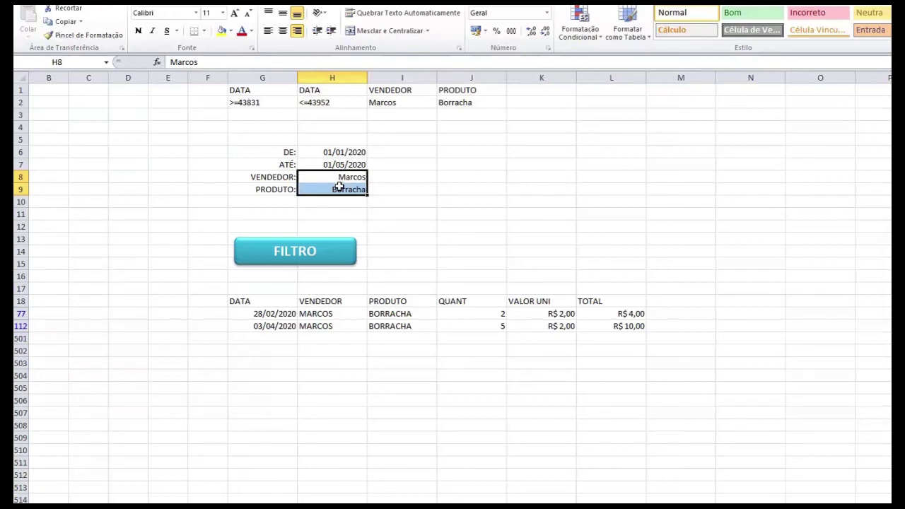
key("Delete")
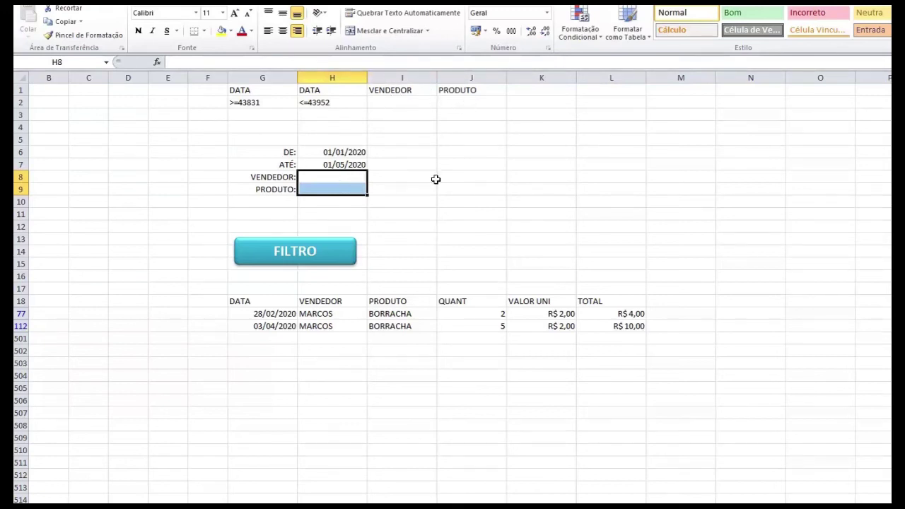
left_click(392, 214)
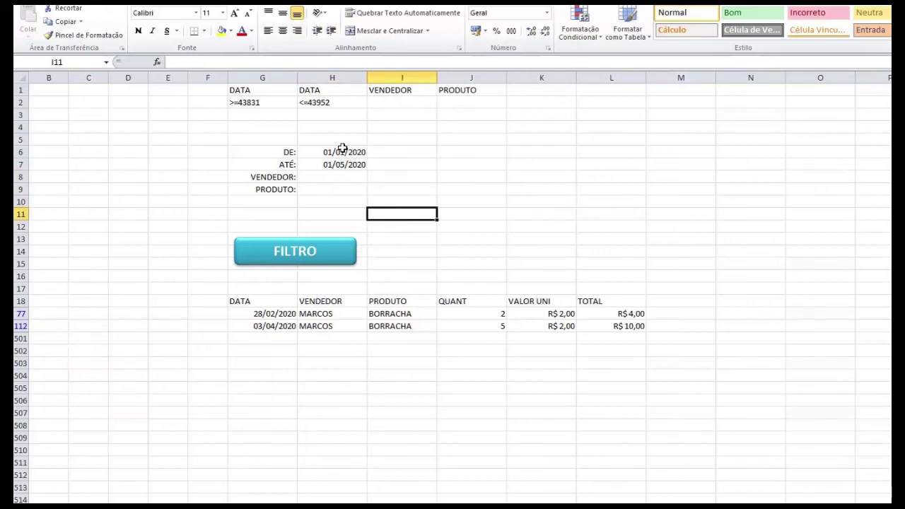
- Refilter the sales table by date only with the FILTRO shape, and check the date range of the listed rows
left_click(312, 262)
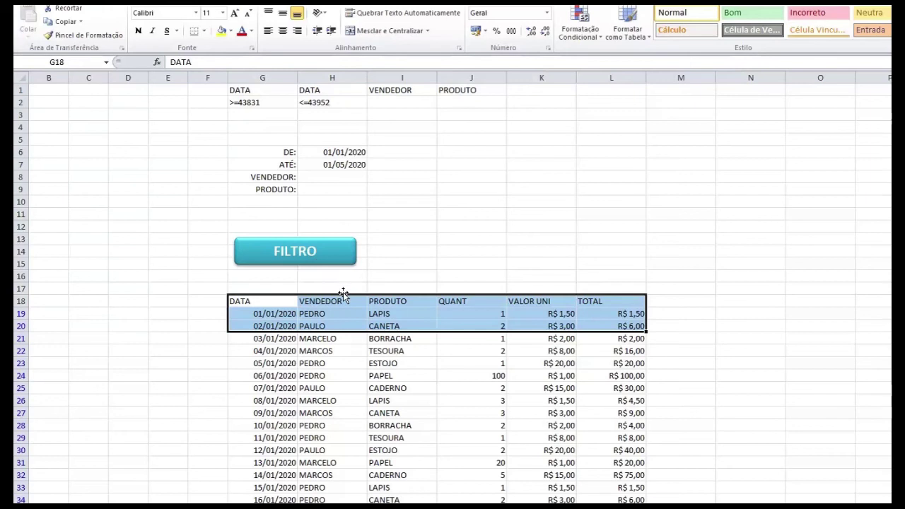
left_click(305, 326)
left_click(261, 317)
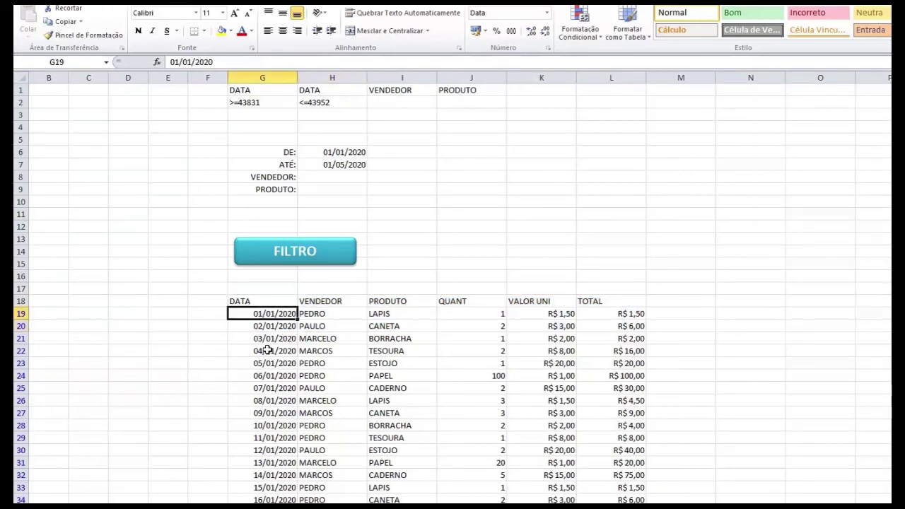
scroll(267, 349, "down", 20)
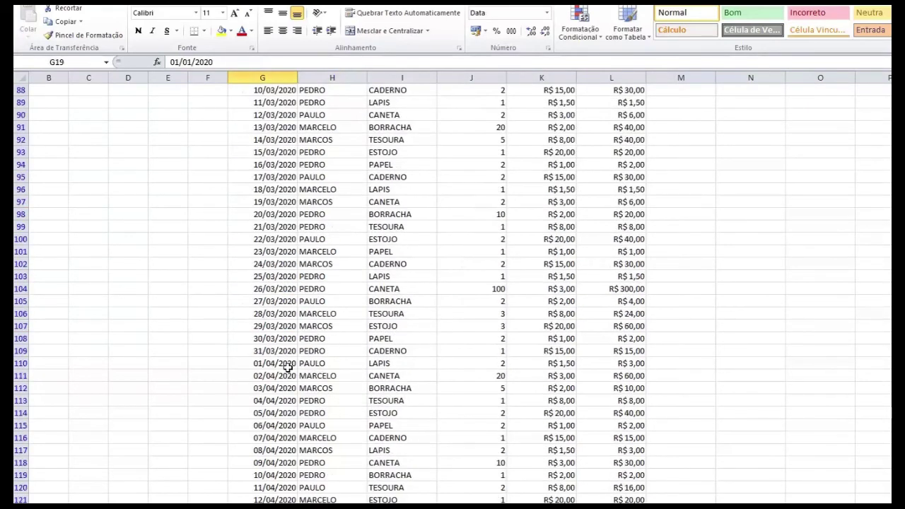
scroll(287, 368, "down", 10)
scroll(288, 368, "up", 20)
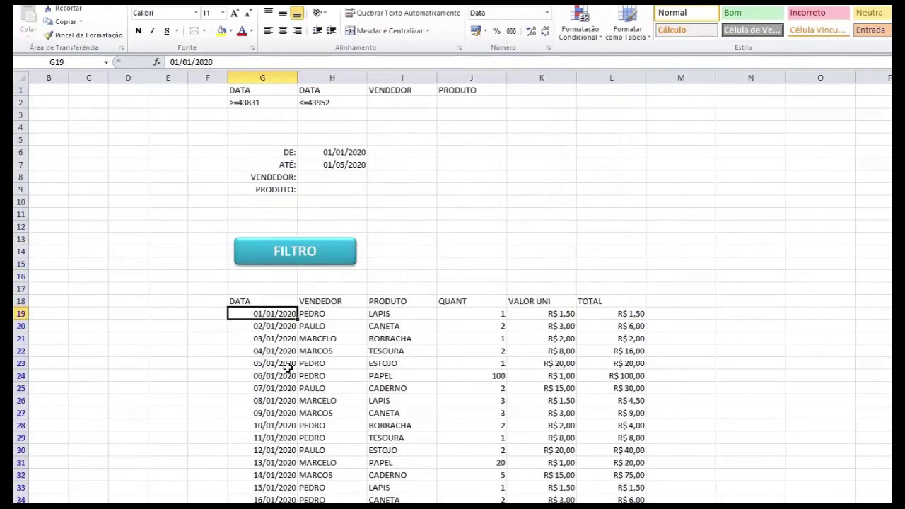
- Clear the DE and ATÉ dates in H6 and H7, and enter the seller's name from sales row 22 as VENDEDOR in H8
left_click_drag(336, 155, 336, 164)
key("Delete")
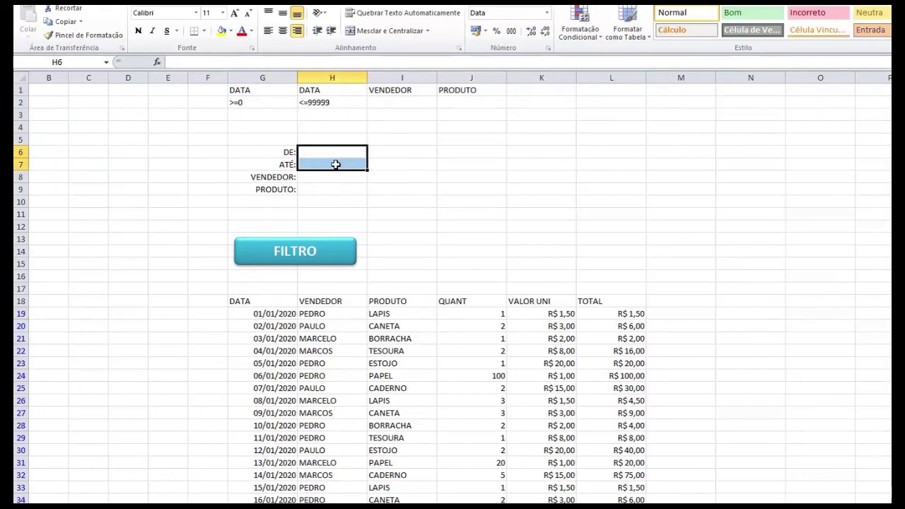
left_click(336, 165)
key("Down")
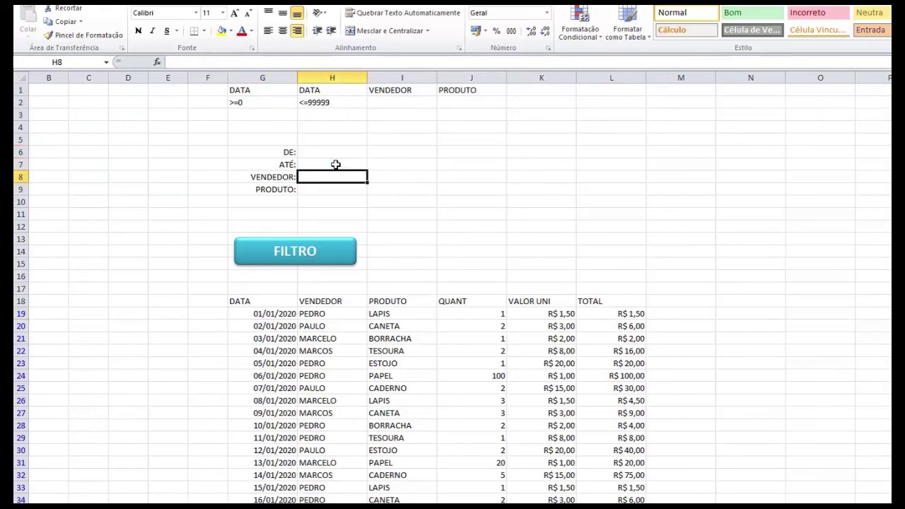
type("MARCOS")
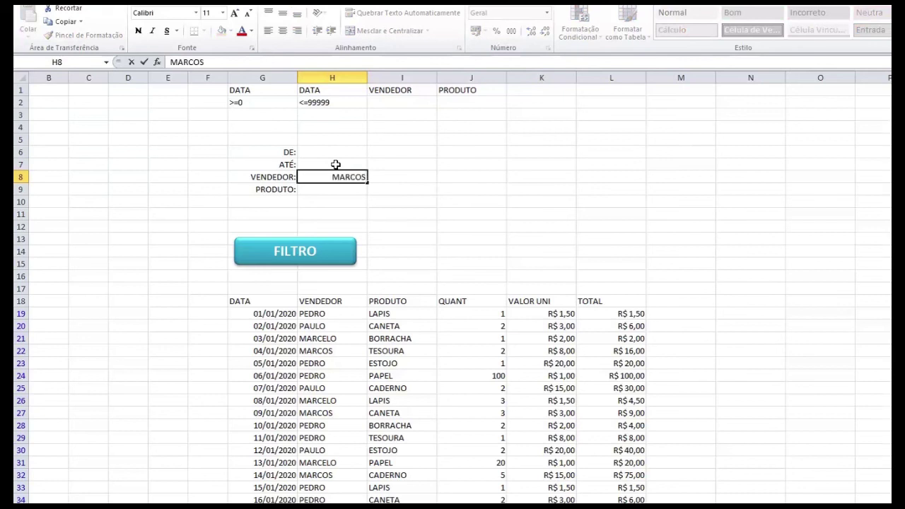
left_click(375, 203)
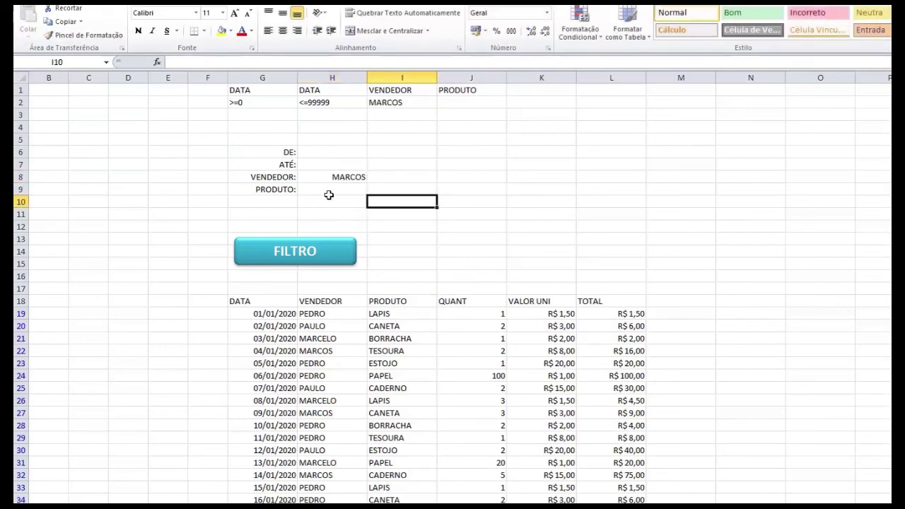
- Refilter the sales table by seller only with the FILTRO shape, and look through the listed sales
left_click(310, 255)
scroll(363, 269, "down", 1)
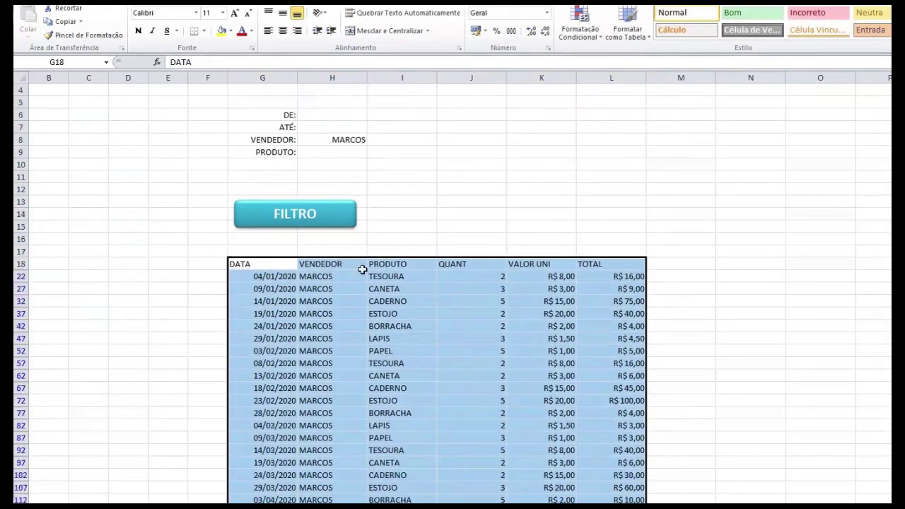
scroll(364, 283, "down", 16)
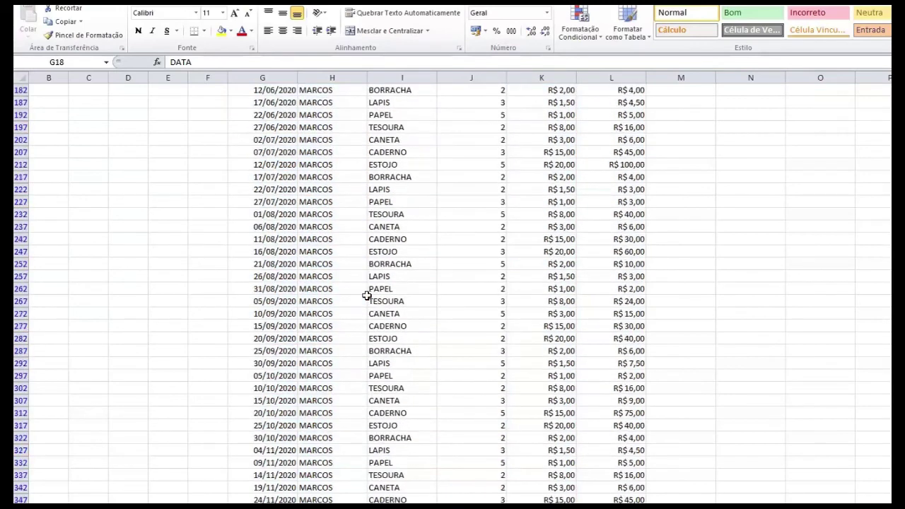
scroll(366, 295, "down", 4)
scroll(369, 305, "up", 6)
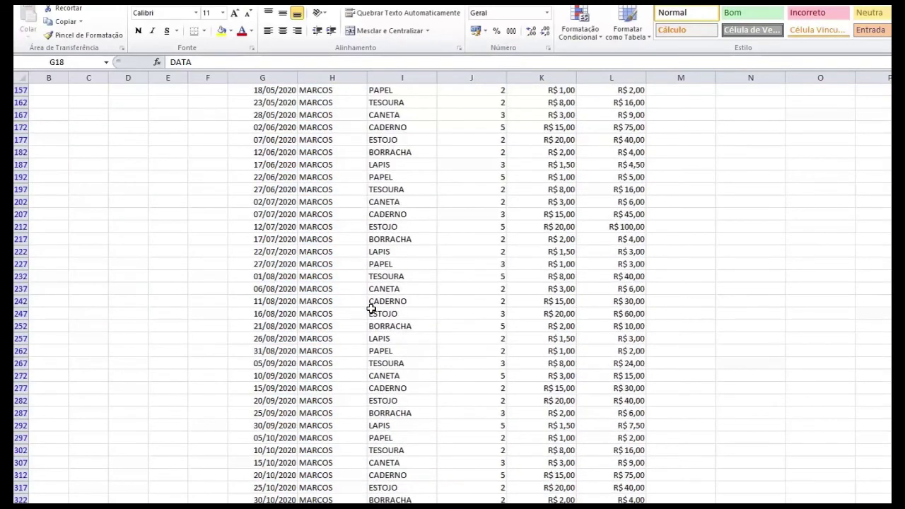
scroll(371, 308, "up", 15)
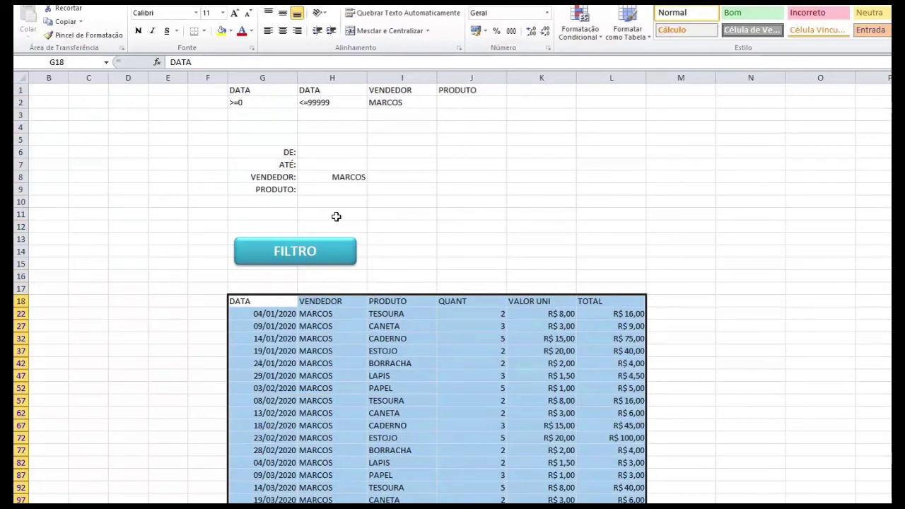
- Clear the VENDEDOR criterion in H8
left_click(336, 178)
key("Delete")
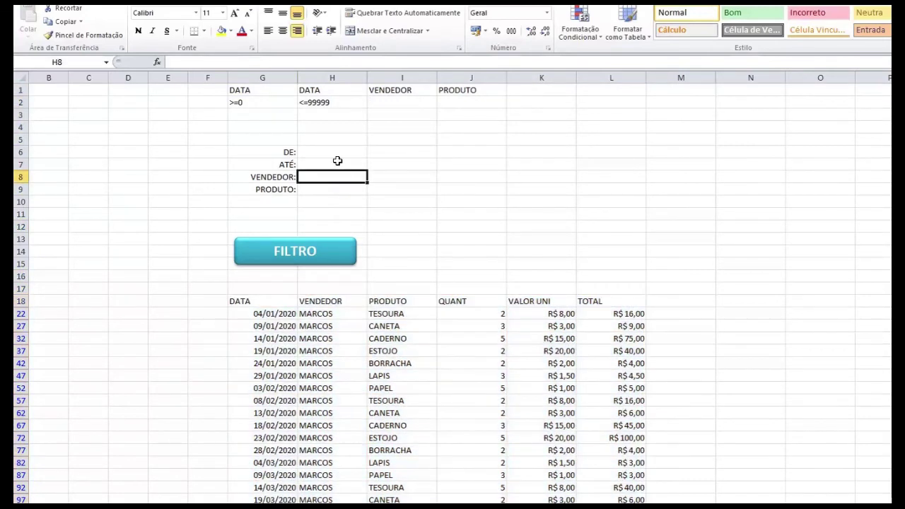
- Enter TESOURA as PRODUTO in H9, refilter the sales table with the FILTRO shape, and look through the listed sales
left_click(315, 193)
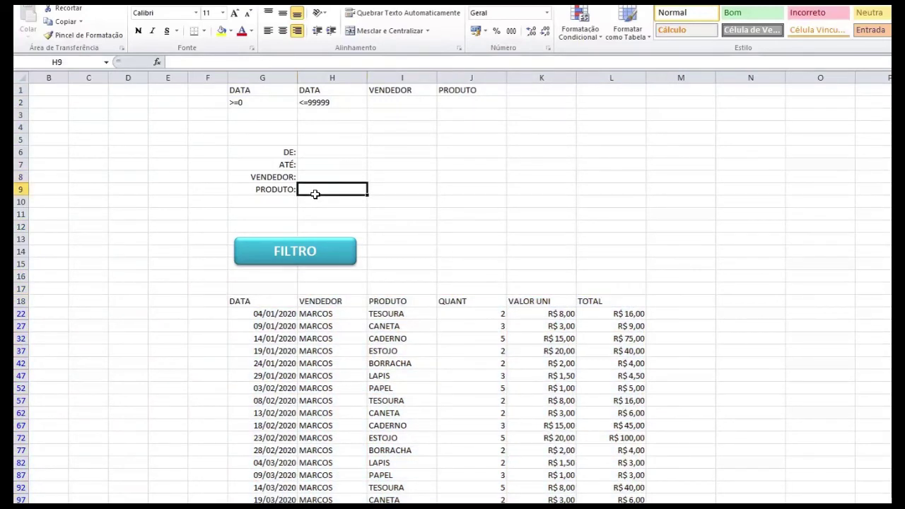
type("TESOURA")
key("Return")
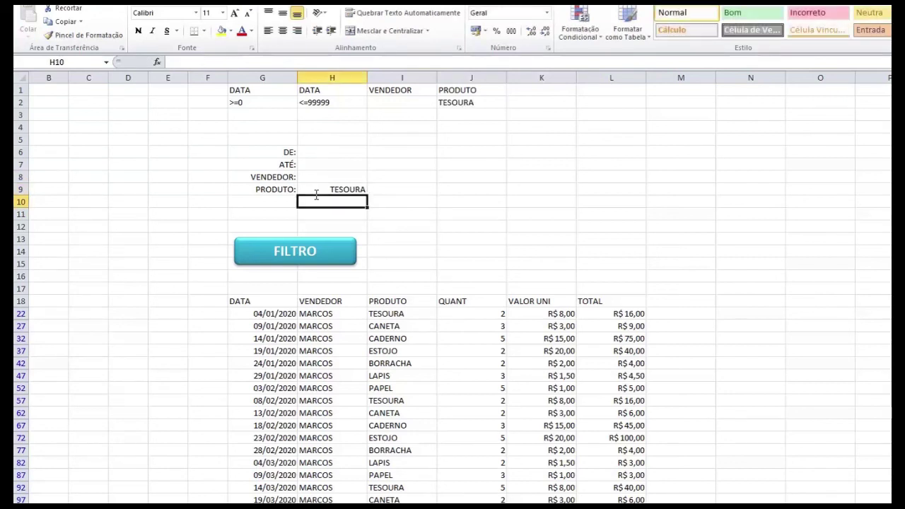
left_click(320, 253)
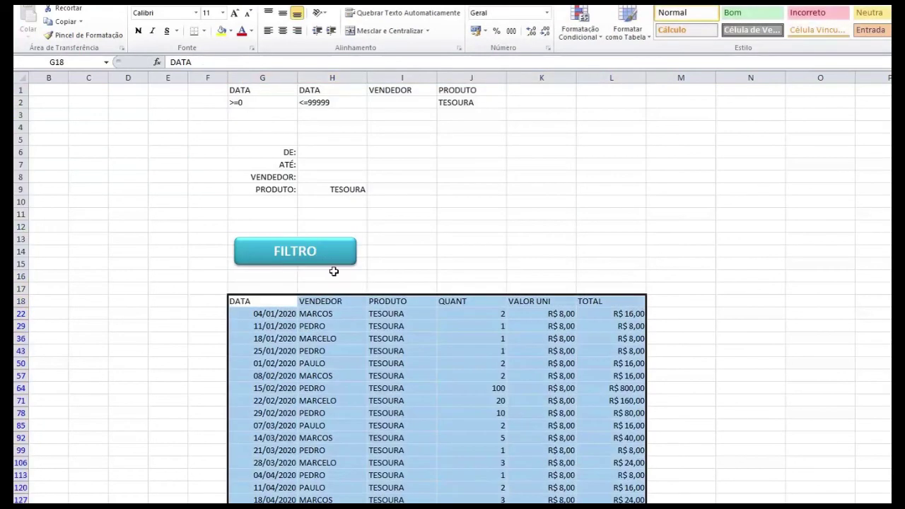
scroll(385, 290, "down", 9)
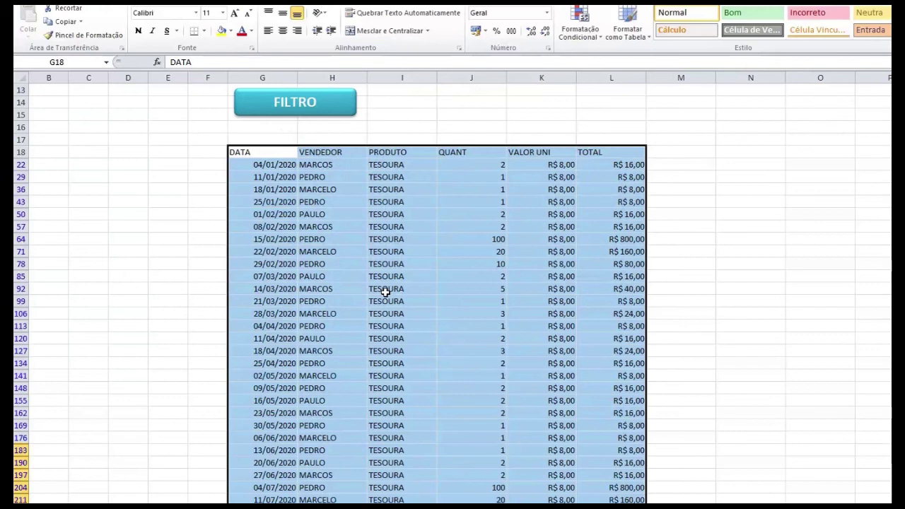
scroll(373, 326, "up", 5)
scroll(373, 326, "up", 4)
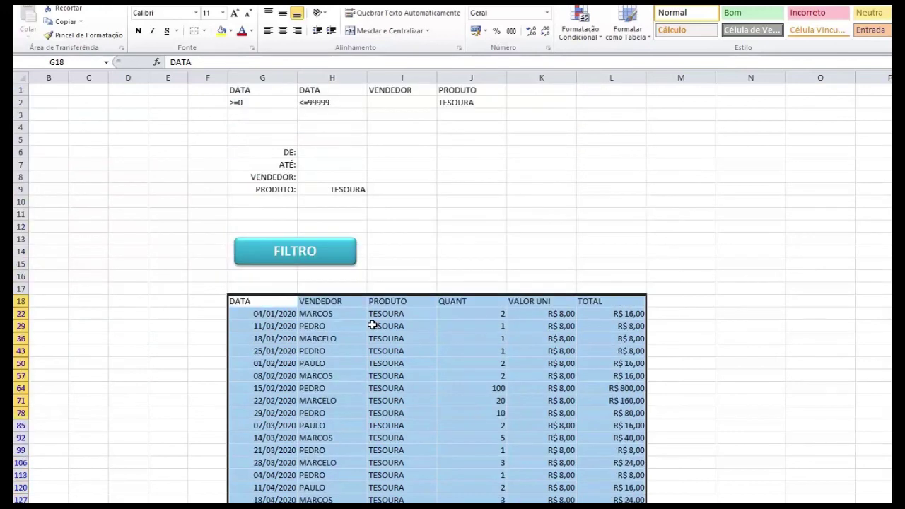
- Clear the VENDEDOR and PRODUTO criteria in H8 and H9
left_click(322, 156)
left_click(322, 165)
left_click(324, 197)
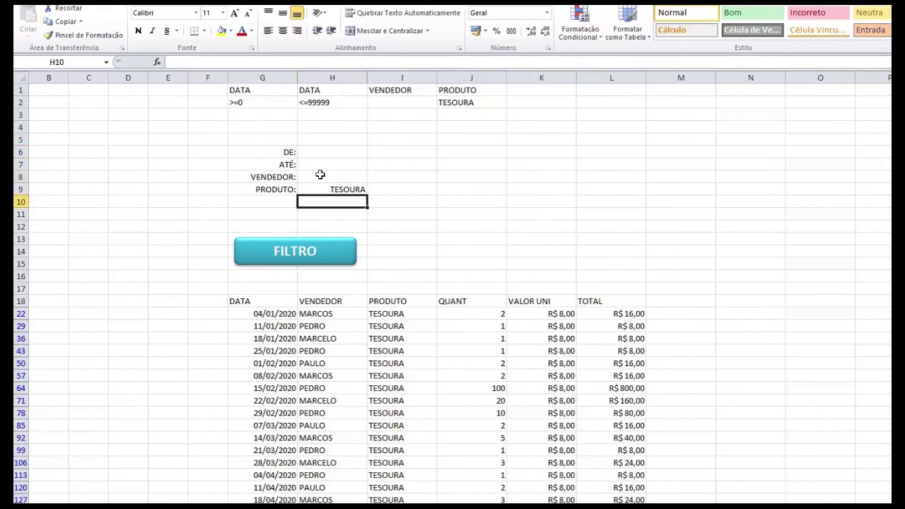
left_click_drag(318, 151, 316, 161)
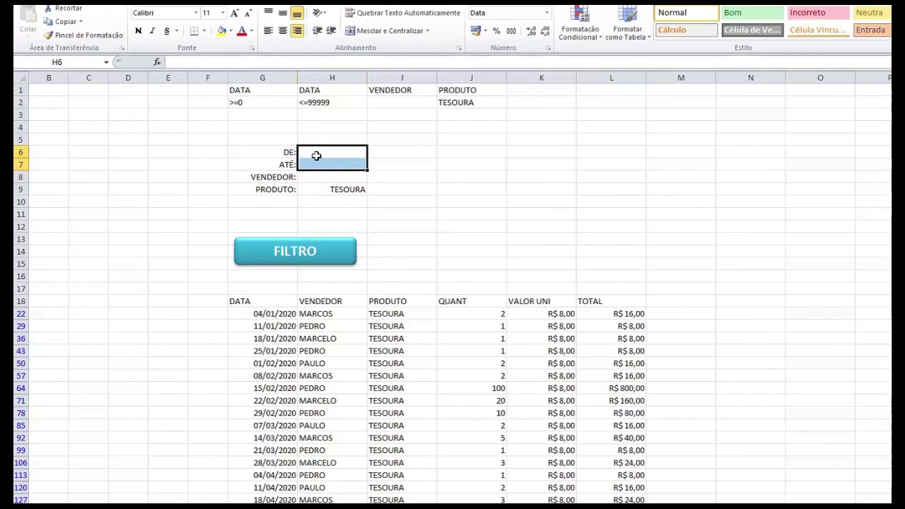
left_click(317, 152)
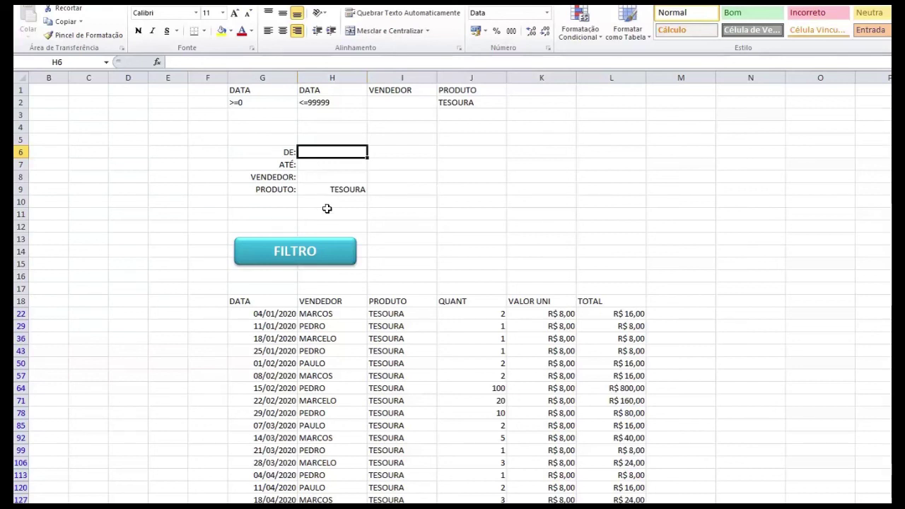
left_click_drag(337, 181, 339, 192)
key("Delete")
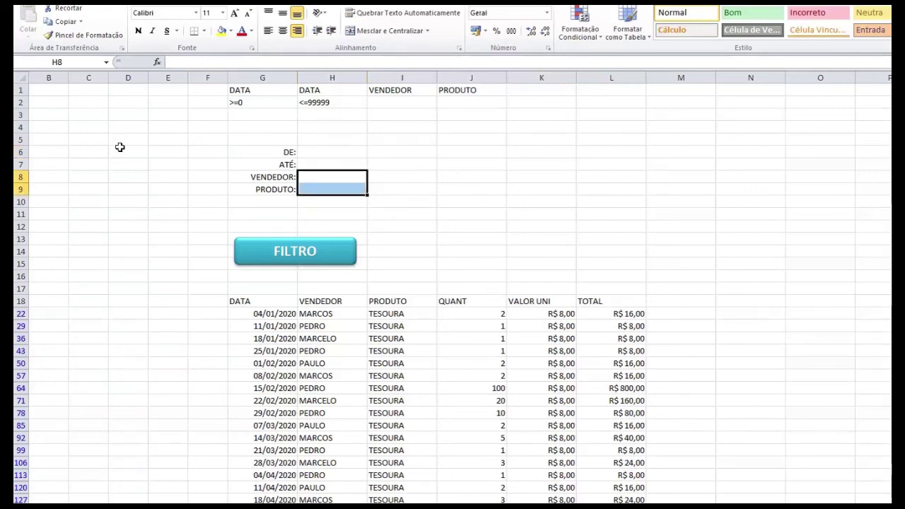
- Fill rows 1 and 2 with the standard blue and set their text to the same blue to hide the criteria
left_click_drag(21, 91, 19, 102)
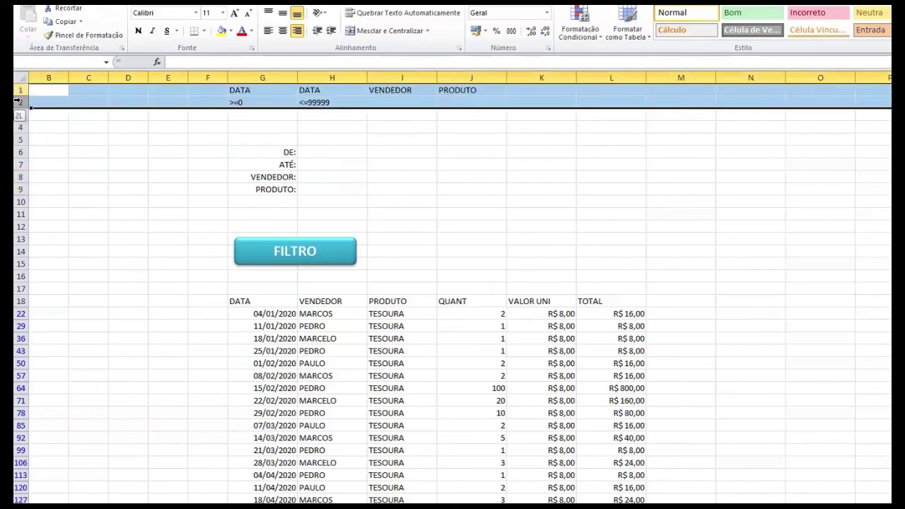
left_click(231, 32)
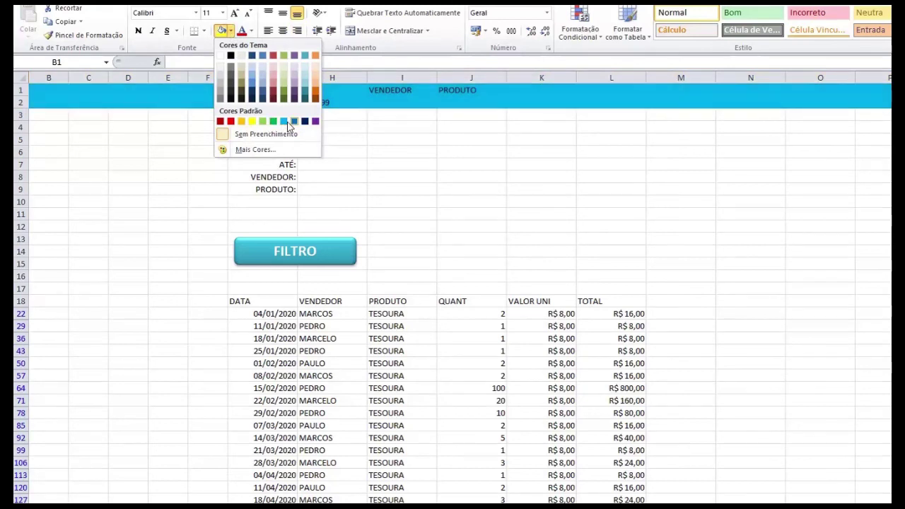
left_click(295, 121)
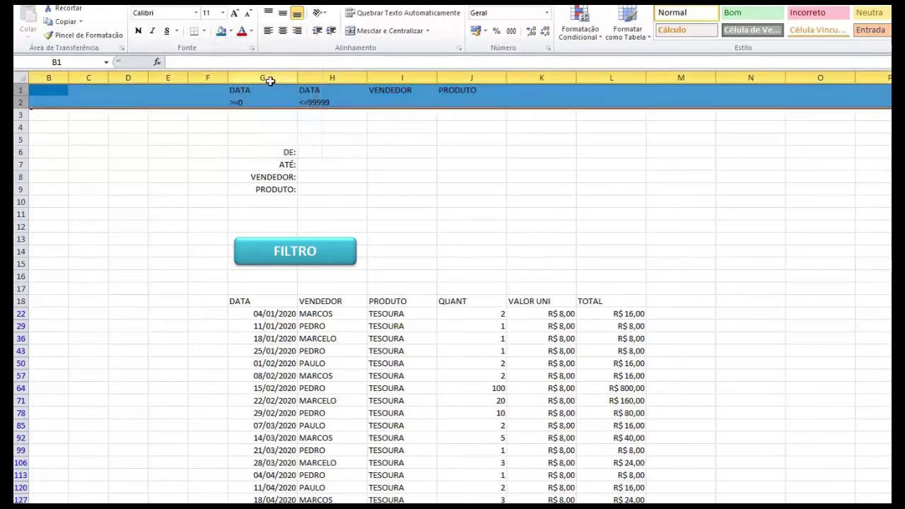
left_click(251, 31)
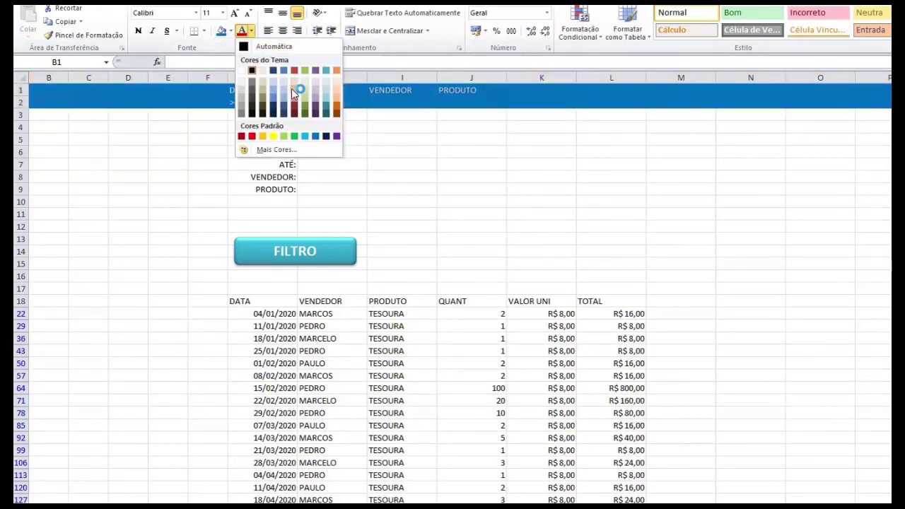
left_click(317, 137)
left_click(130, 136)
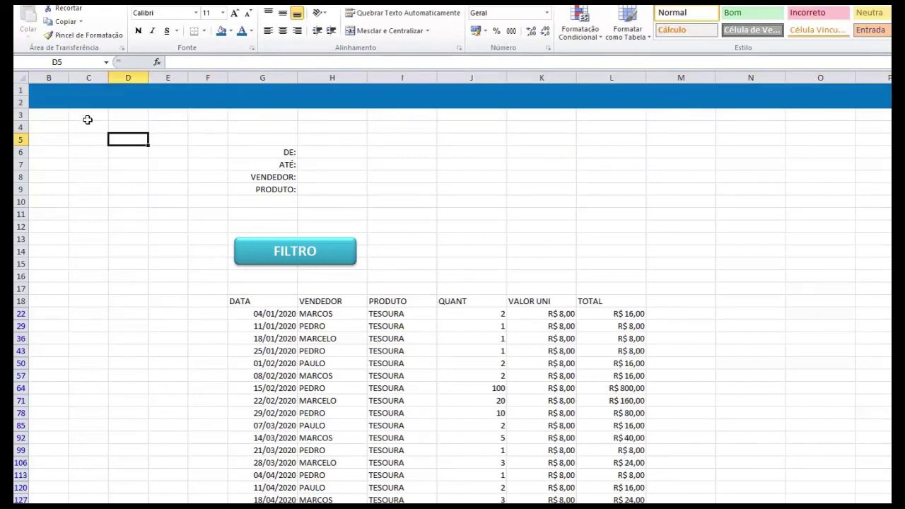
- Apply the no-border setting to all cells of the sheet
left_click(19, 79)
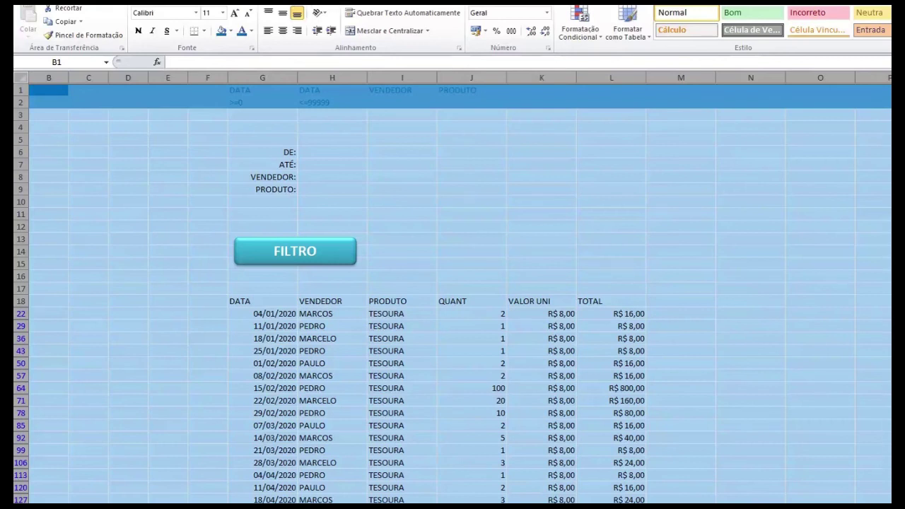
left_click(204, 31)
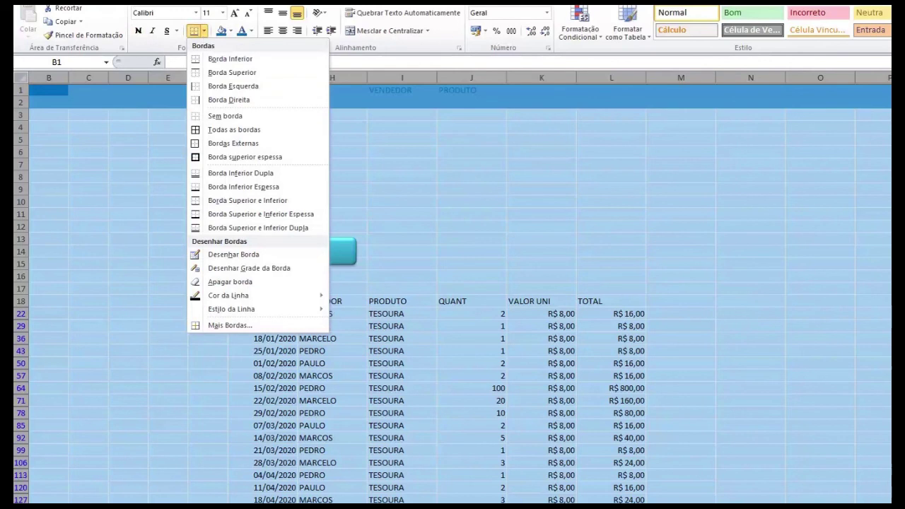
left_click(200, 117)
left_click(414, 166)
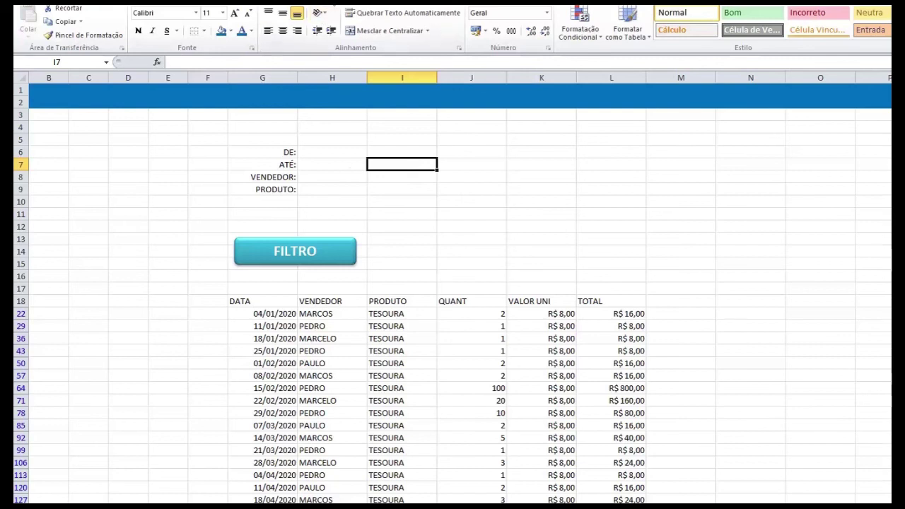
- Hide the sheet's gridlines and select the DE cell H6
left_click(358, 2)
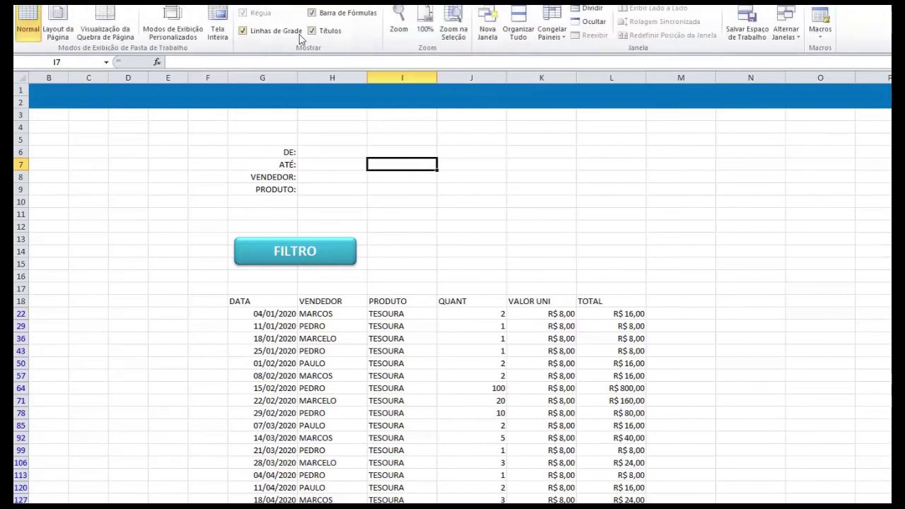
left_click(242, 31)
left_click(467, 207)
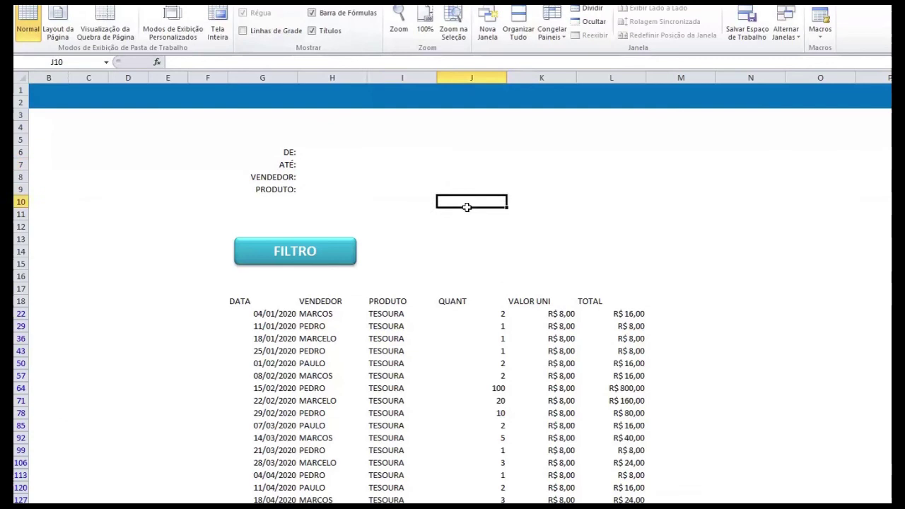
left_click(330, 153)
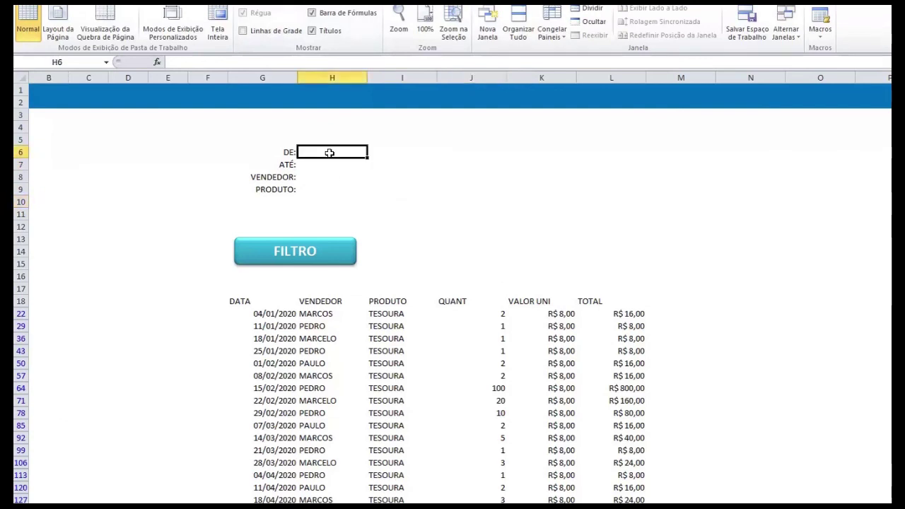